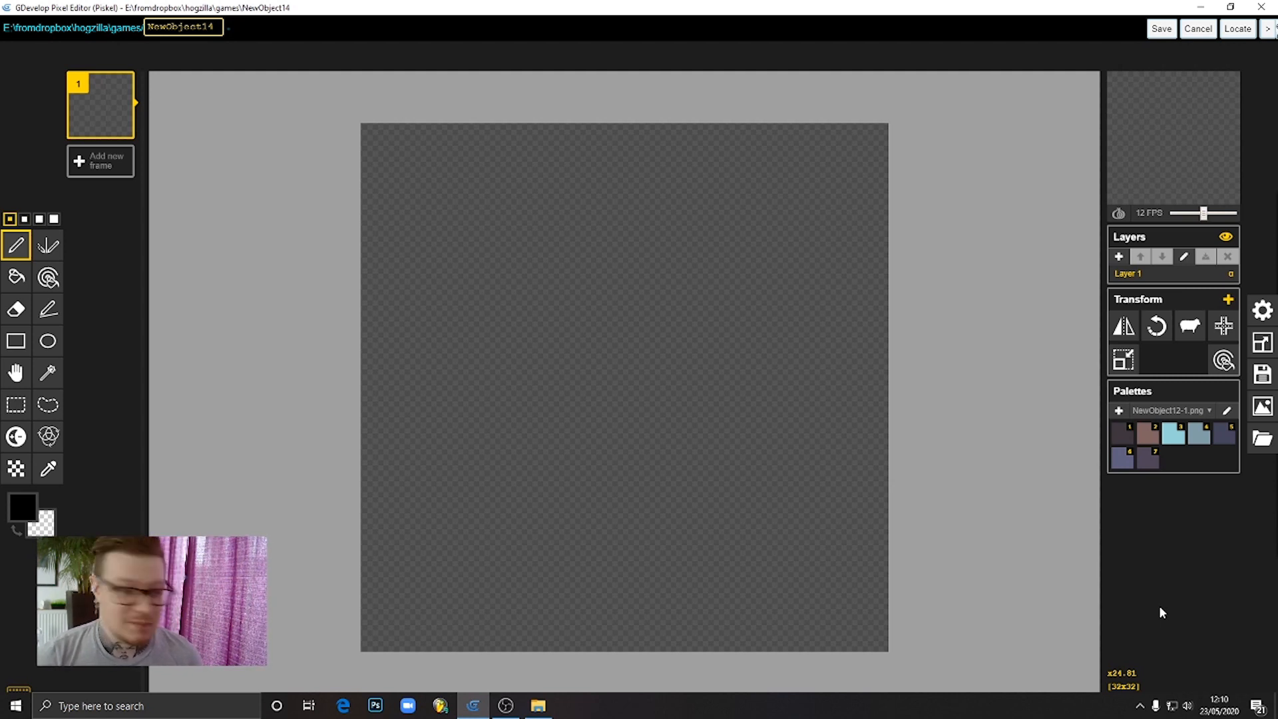
Paint a solid grey-blue block about 6 by 7 pixels, left of the canvas centre, using palette colour 4
{"action": "left_click", "coordinate": [1198, 436]}
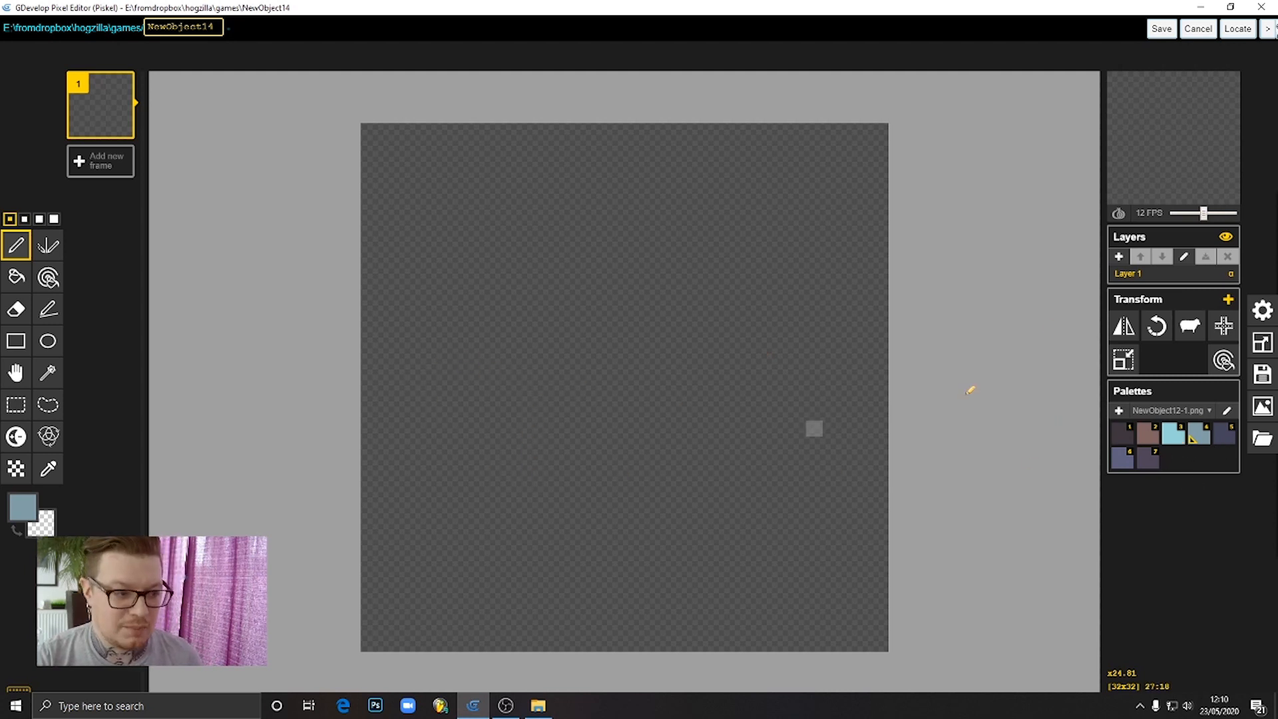
{"action": "left_click", "coordinate": [1262, 344]}
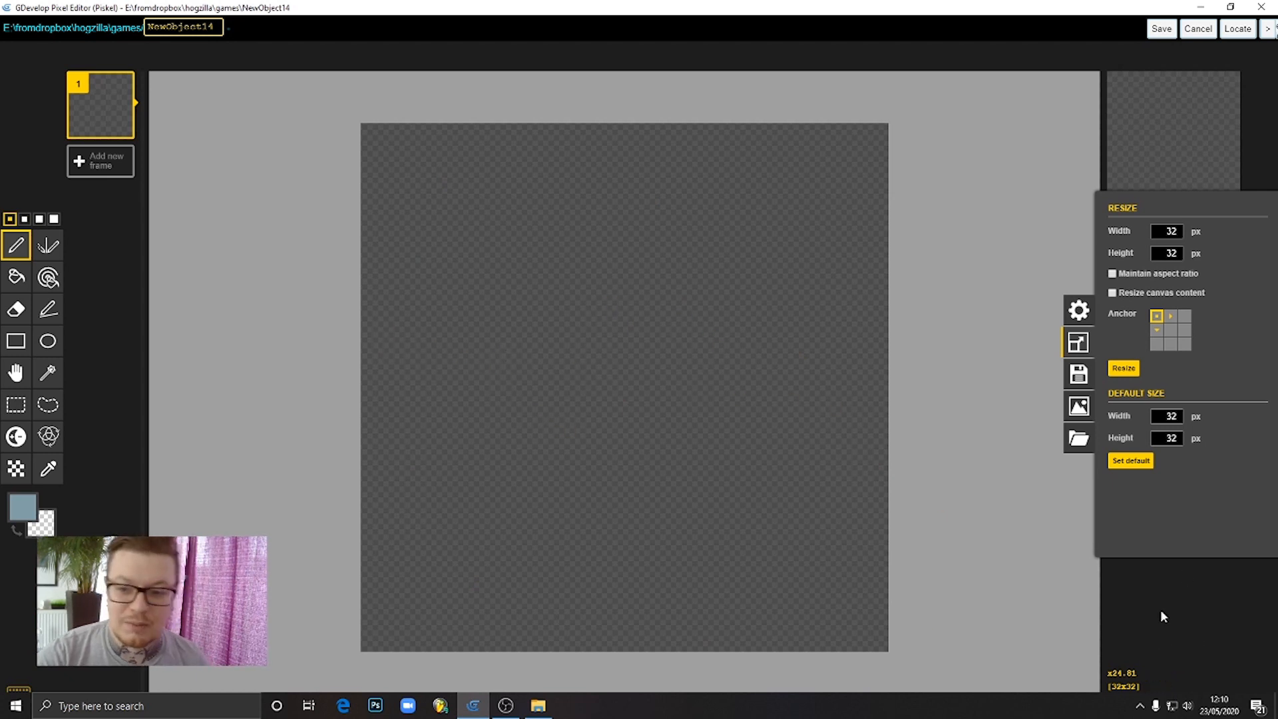
{"action": "left_click", "coordinate": [1196, 622]}
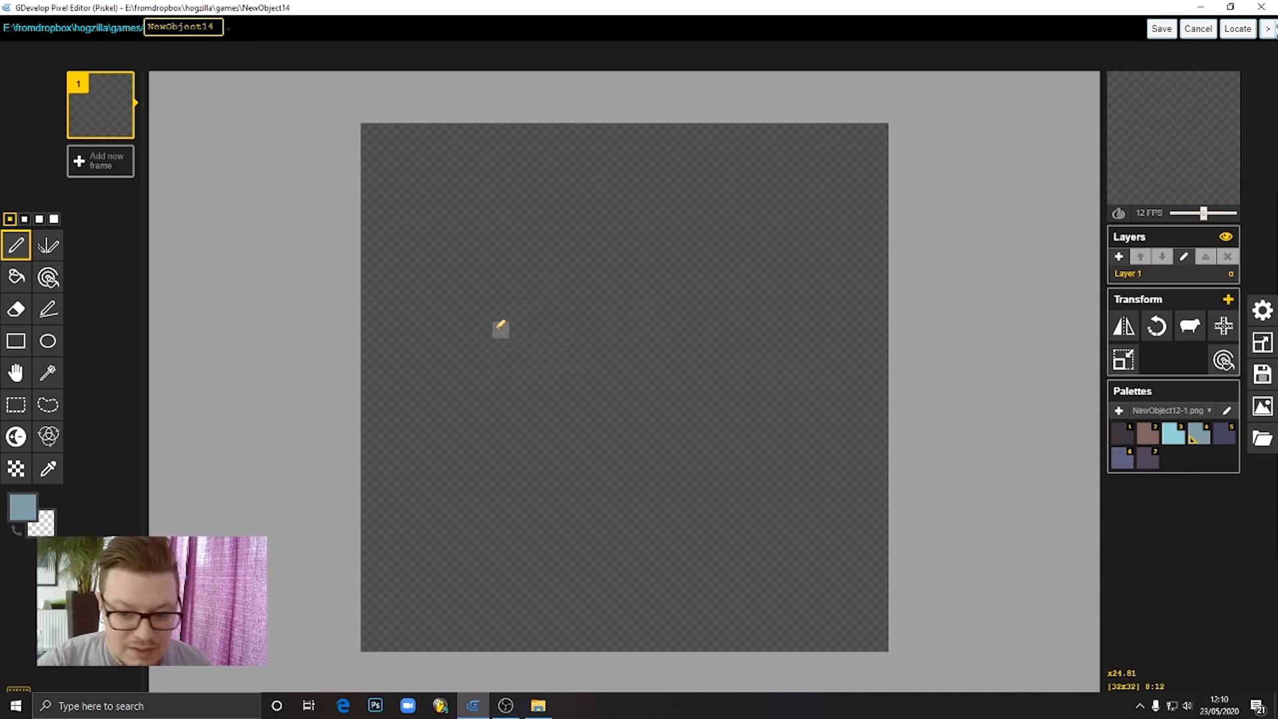
{"action": "mouse_move", "coordinate": [518, 313]}
{"action": "left_mouse_down"}
{"action": "mouse_move", "coordinate": [584, 312]}
{"action": "mouse_move", "coordinate": [585, 396]}
{"action": "left_mouse_up"}
{"action": "mouse_move", "coordinate": [501, 313]}
{"action": "left_mouse_down"}
{"action": "mouse_move", "coordinate": [514, 412]}
{"action": "mouse_move", "coordinate": [566, 413]}
{"action": "left_mouse_up"}
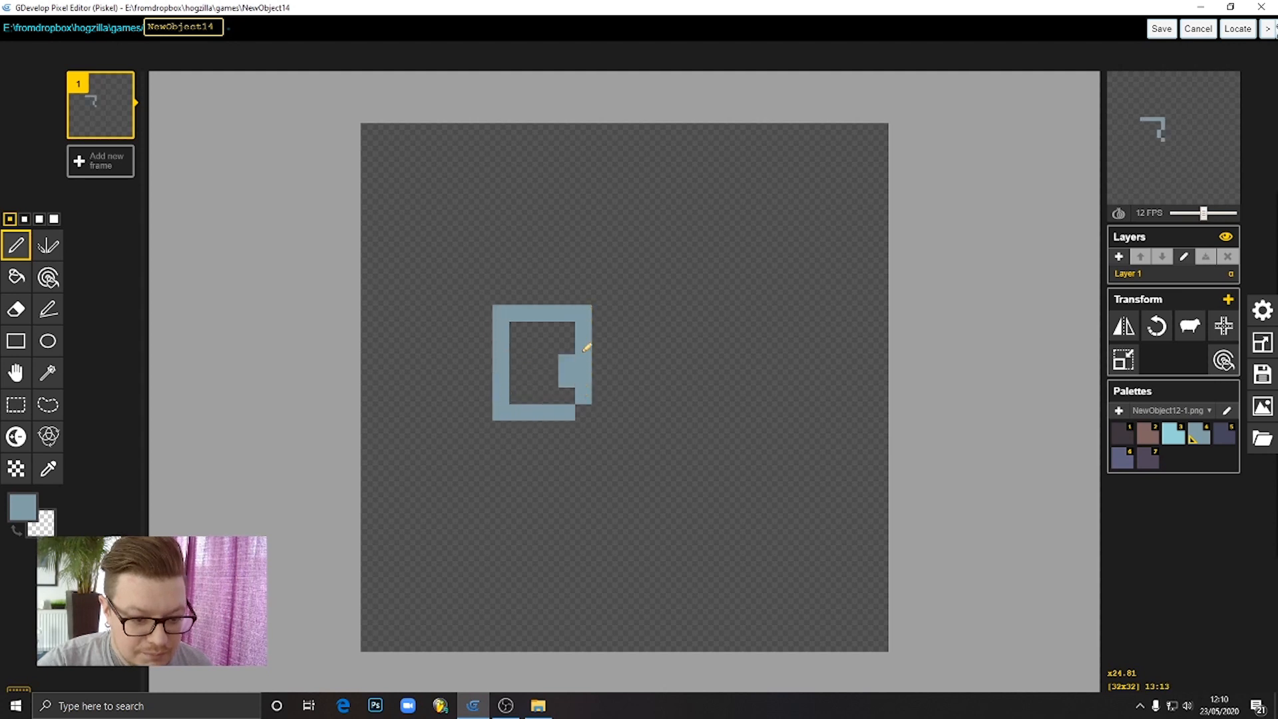
{"action": "mouse_move", "coordinate": [586, 346]}
{"action": "left_mouse_down"}
{"action": "mouse_move", "coordinate": [549, 380]}
{"action": "mouse_move", "coordinate": [520, 340]}
{"action": "mouse_move", "coordinate": [533, 378]}
{"action": "mouse_move", "coordinate": [568, 337]}
{"action": "left_mouse_up"}
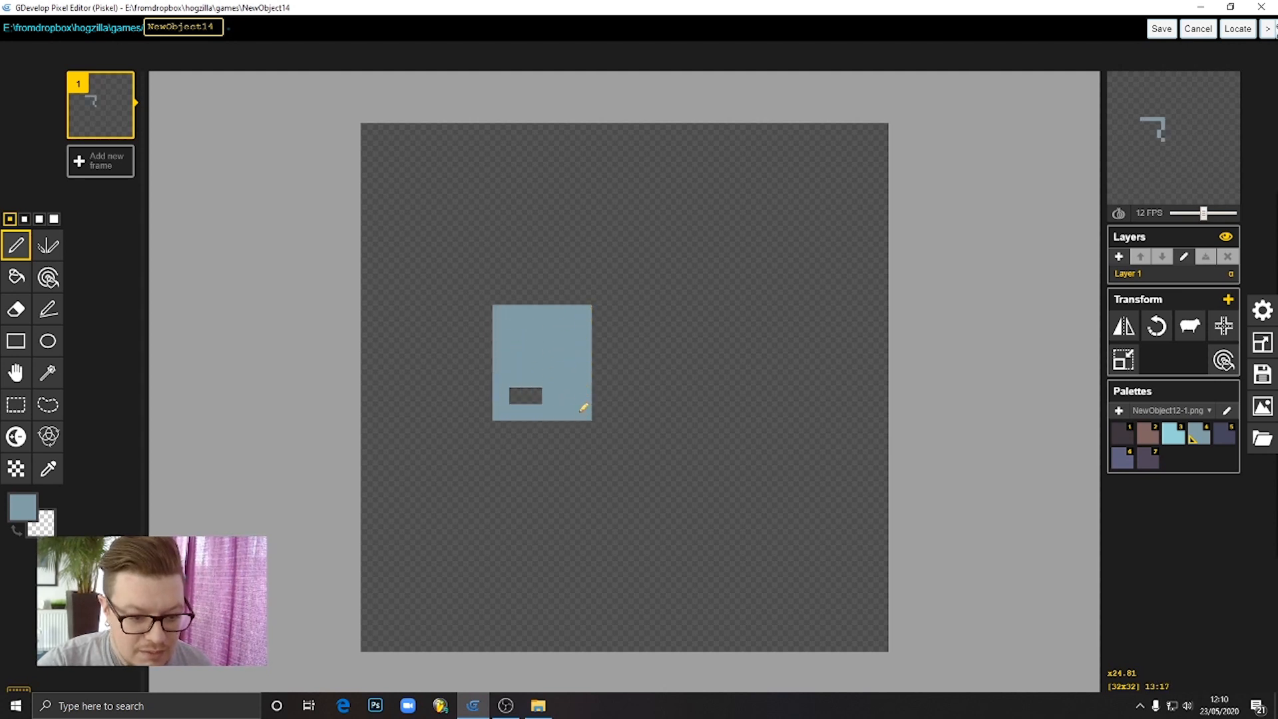
{"action": "left_click_drag", "start_coordinate": [583, 408], "coordinate": [517, 393]}
Draw a filled grey-blue rectangle of about 18 by 17 pixels over the block and shift it one pixel to the left
{"action": "left_click", "coordinate": [16, 341]}
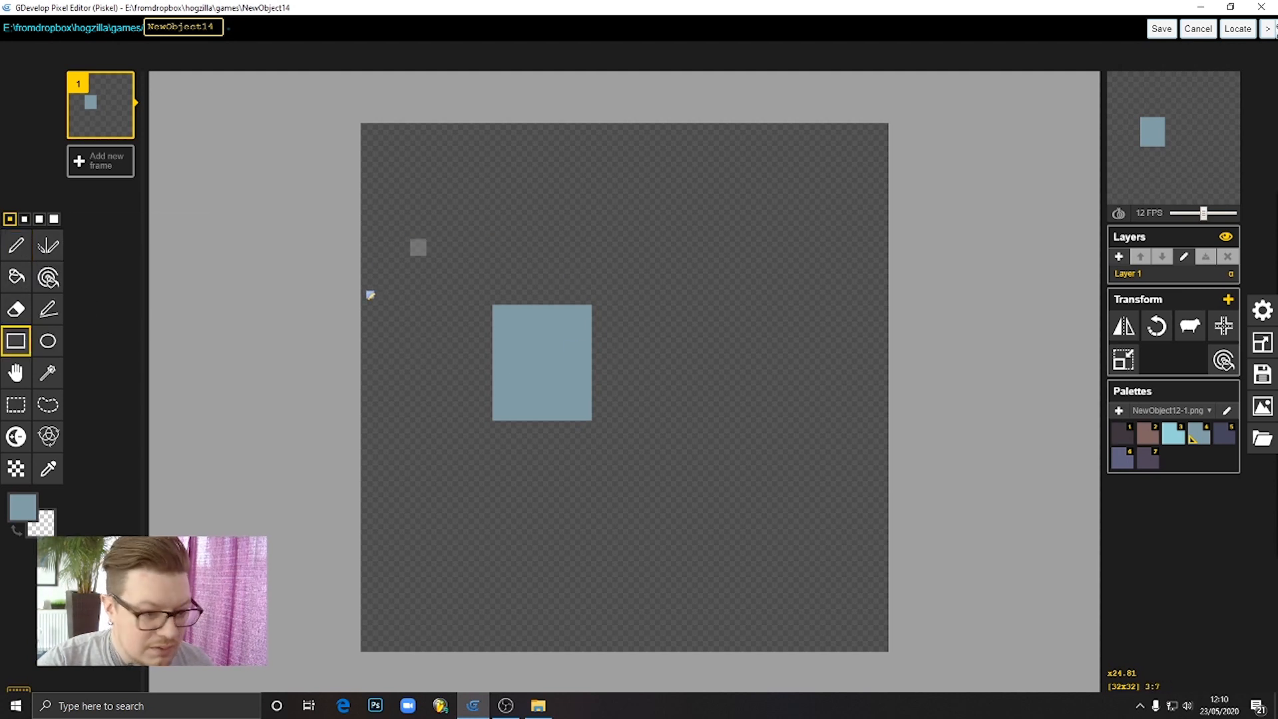
{"action": "mouse_move", "coordinate": [499, 278]}
{"action": "left_mouse_down"}
{"action": "mouse_move", "coordinate": [719, 422]}
{"action": "mouse_move", "coordinate": [767, 500]}
{"action": "mouse_move", "coordinate": [759, 449]}
{"action": "mouse_move", "coordinate": [783, 536]}
{"action": "left_mouse_up"}
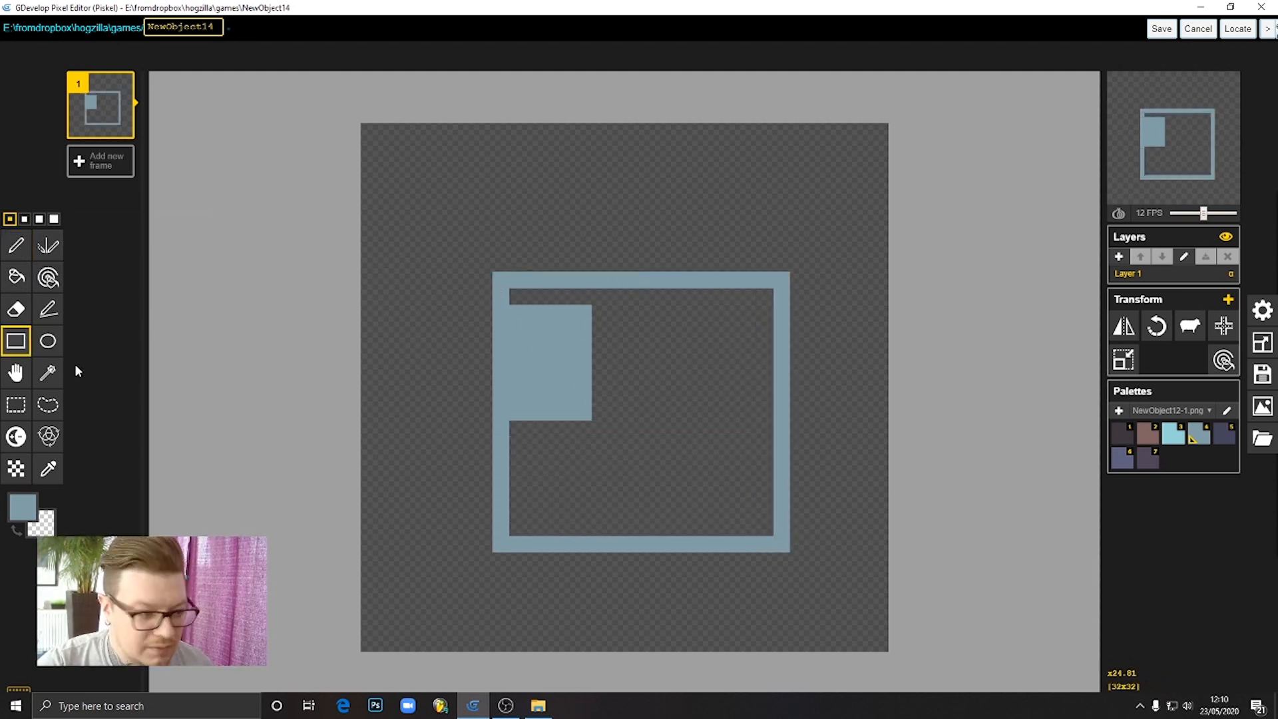
{"action": "left_click", "coordinate": [16, 277]}
{"action": "left_click", "coordinate": [656, 355]}
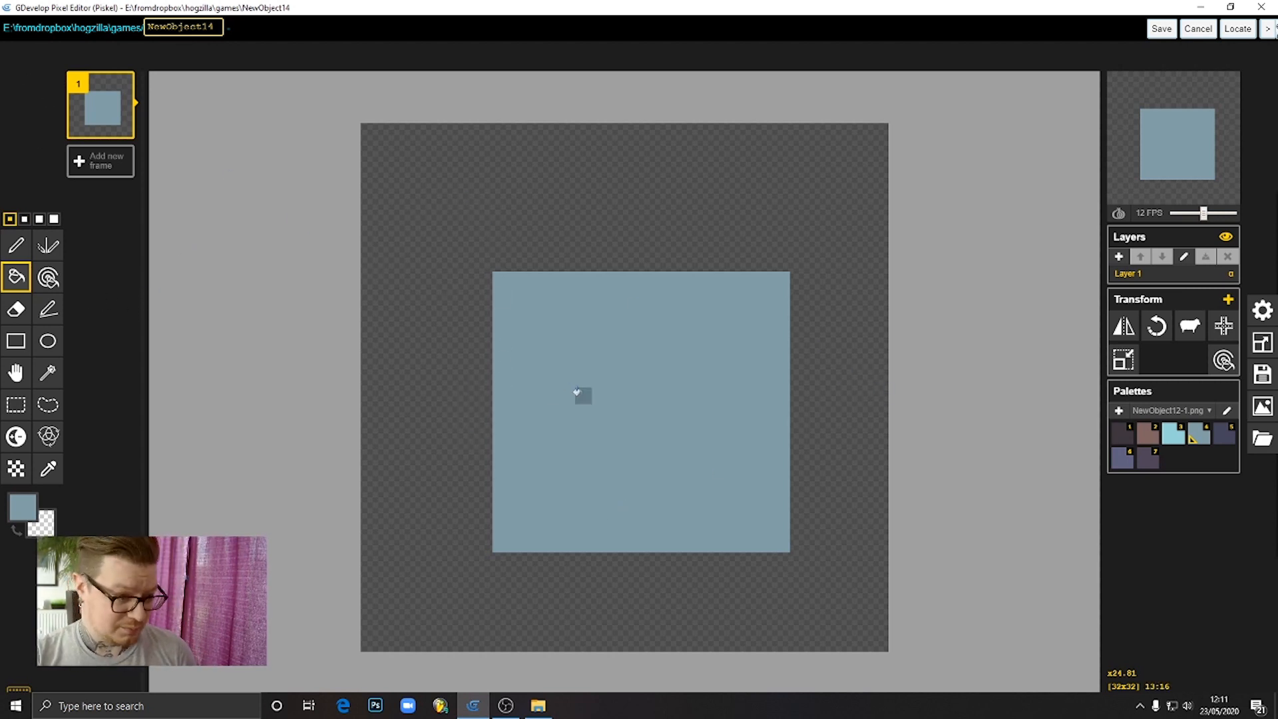
{"action": "left_click", "coordinate": [16, 373]}
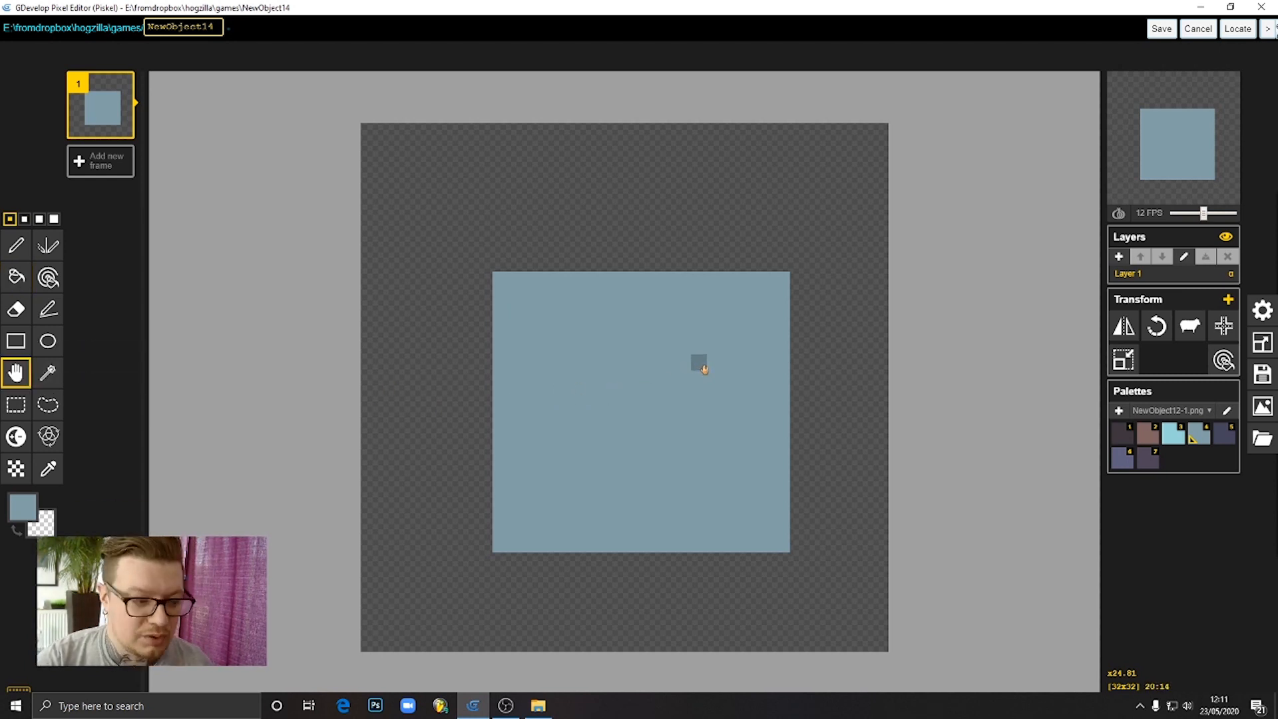
{"action": "mouse_move", "coordinate": [699, 376]}
{"action": "left_mouse_down"}
{"action": "mouse_move", "coordinate": [627, 354]}
{"action": "mouse_move", "coordinate": [677, 385]}
{"action": "left_mouse_up"}
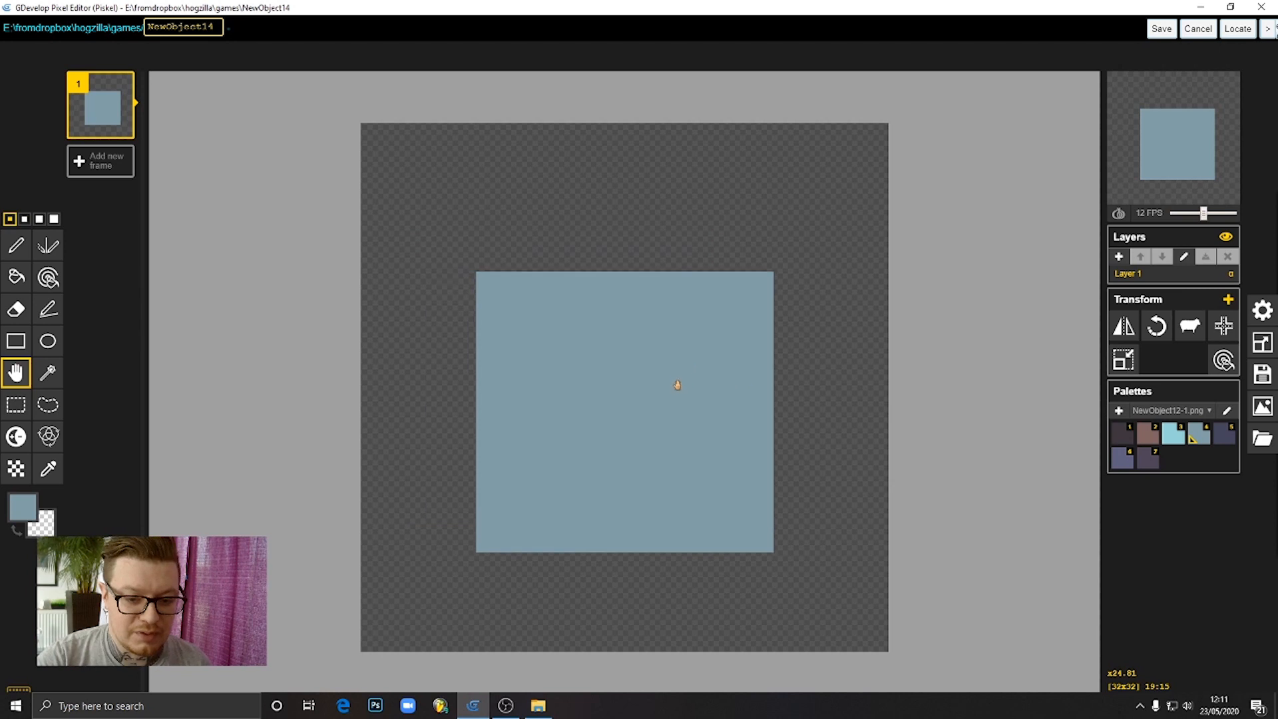
Fill the whole rectangle with the slate purple palette colour 6
{"action": "left_click", "coordinate": [16, 277]}
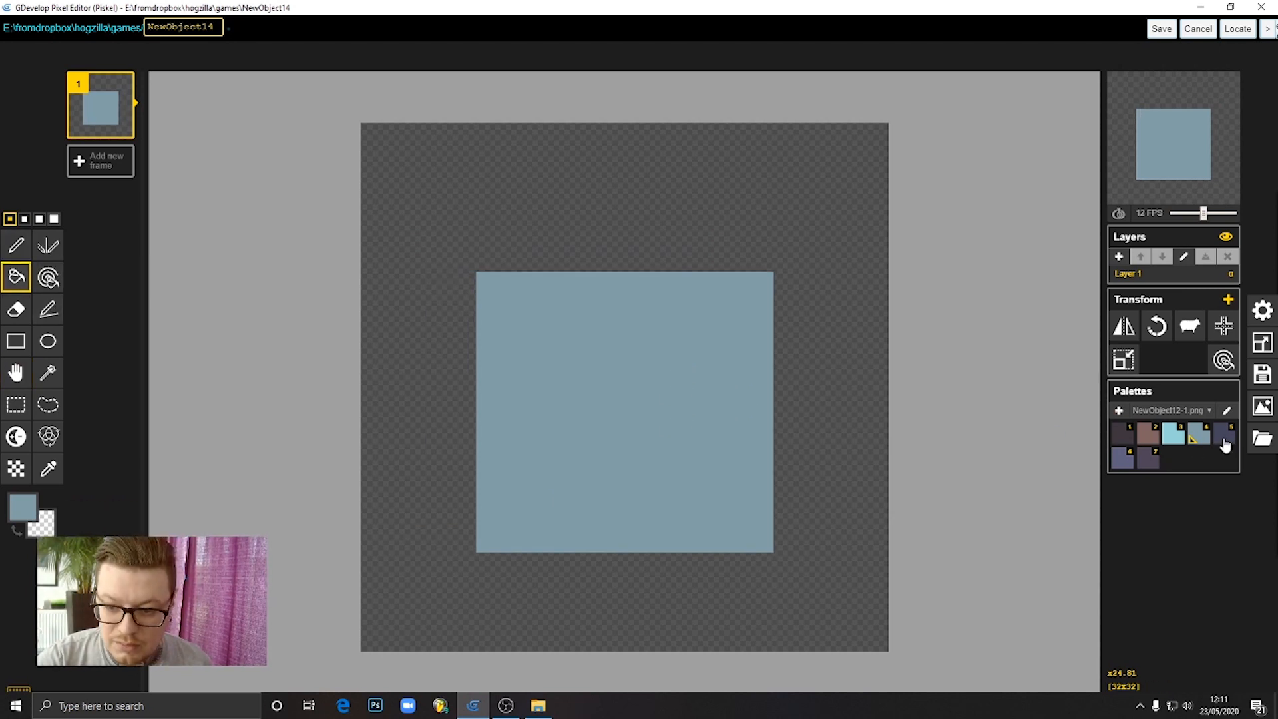
{"action": "left_click", "coordinate": [1123, 463]}
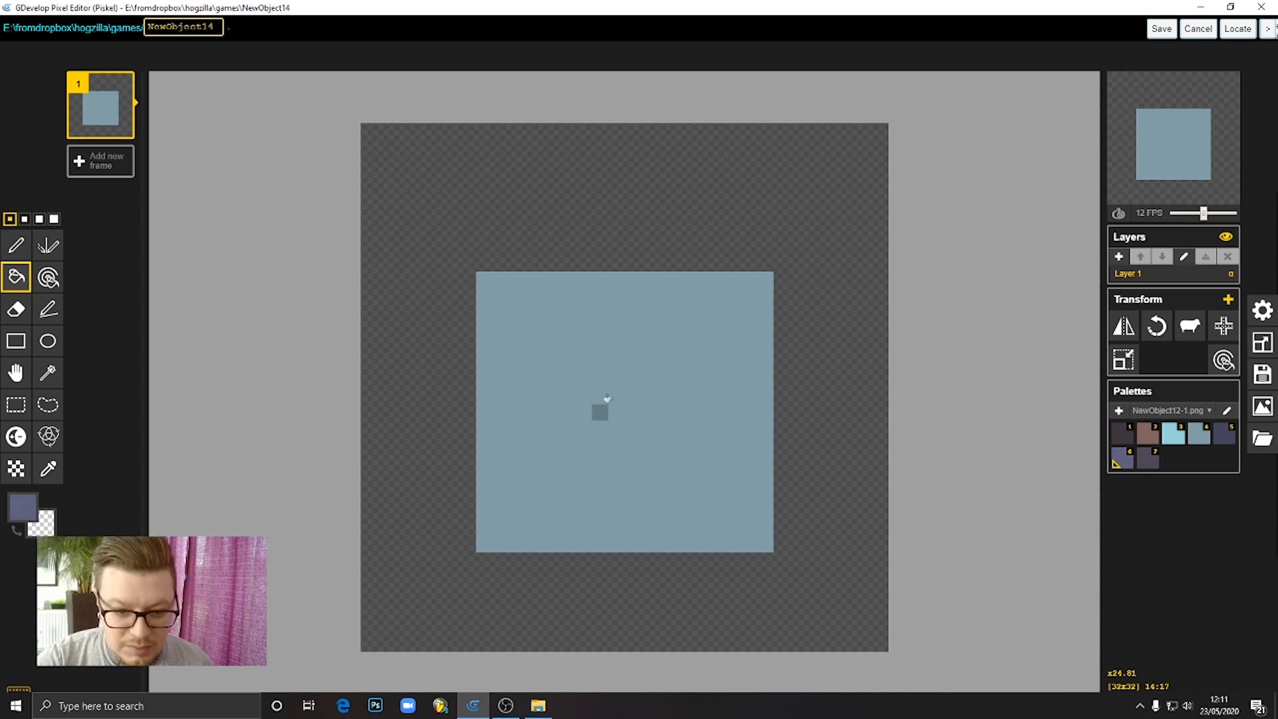
{"action": "left_click", "coordinate": [605, 407]}
{"action": "left_click", "coordinate": [16, 245]}
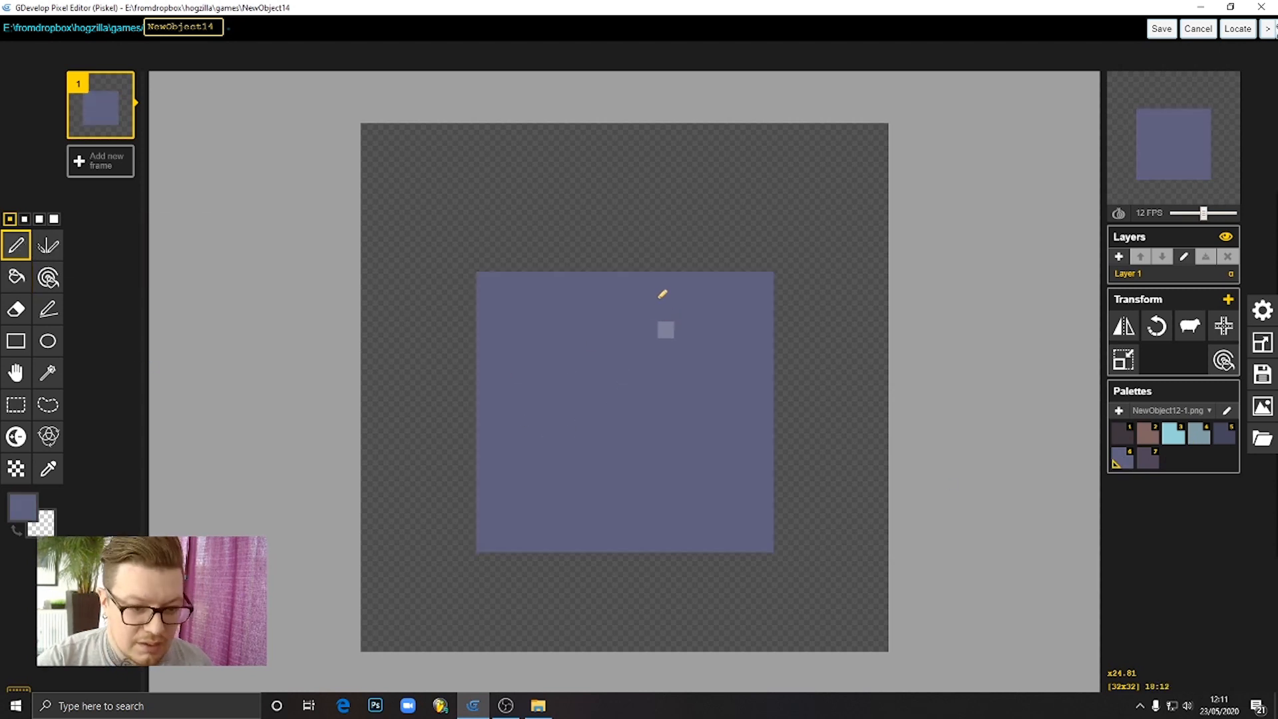
{"action": "left_click", "coordinate": [1199, 434]}
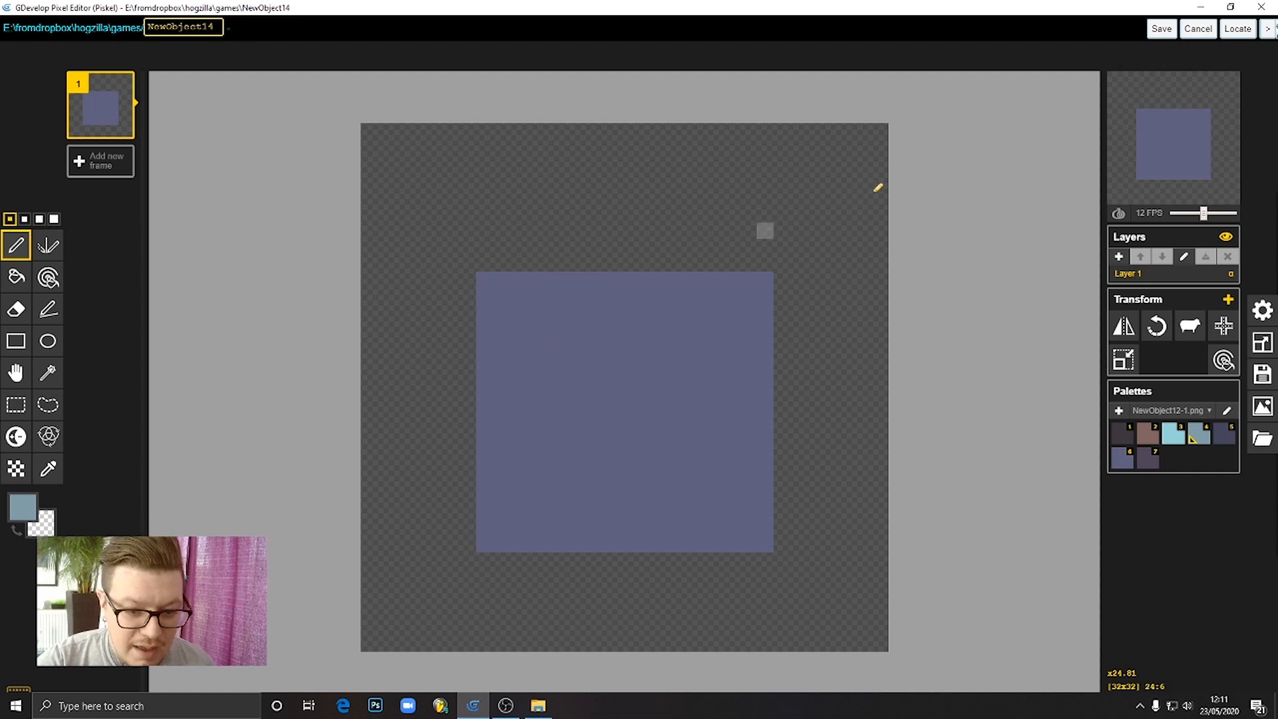
{"action": "left_click_drag", "start_coordinate": [831, 211], "coordinate": [814, 263]}
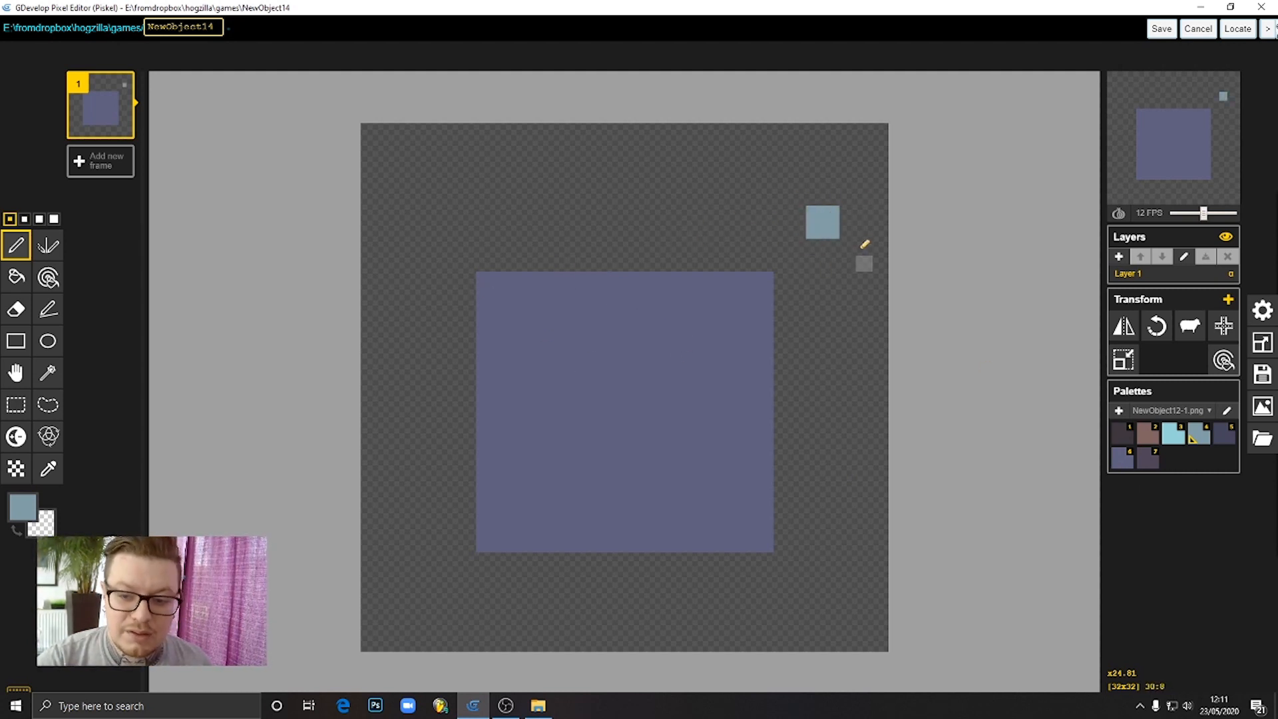
{"action": "key", "text": "e"}
{"action": "mouse_move", "coordinate": [832, 214]}
{"action": "left_mouse_down"}
{"action": "mouse_move", "coordinate": [814, 231]}
{"action": "mouse_move", "coordinate": [832, 231]}
{"action": "left_mouse_up"}
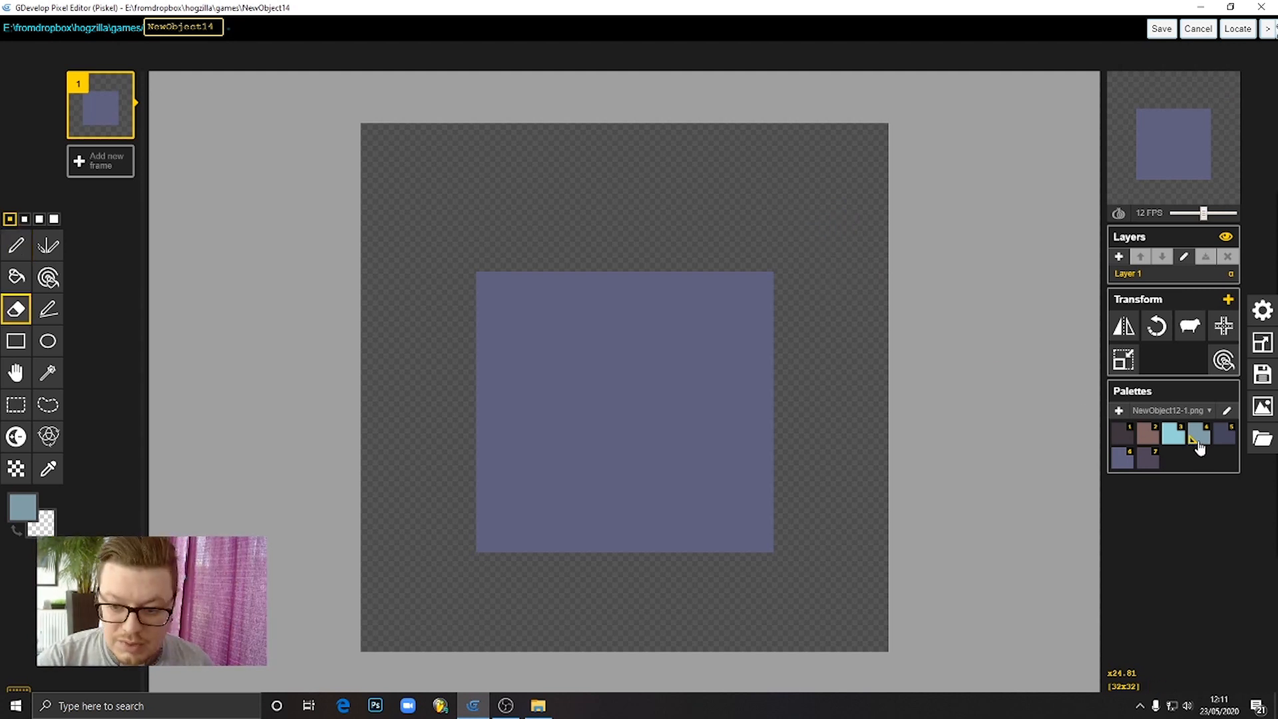
Paint the rectangle's upper-right area, about 12 by 8 pixels, in grey-blue palette colour 4
{"action": "left_click", "coordinate": [1173, 441]}
{"action": "left_click", "coordinate": [1196, 437]}
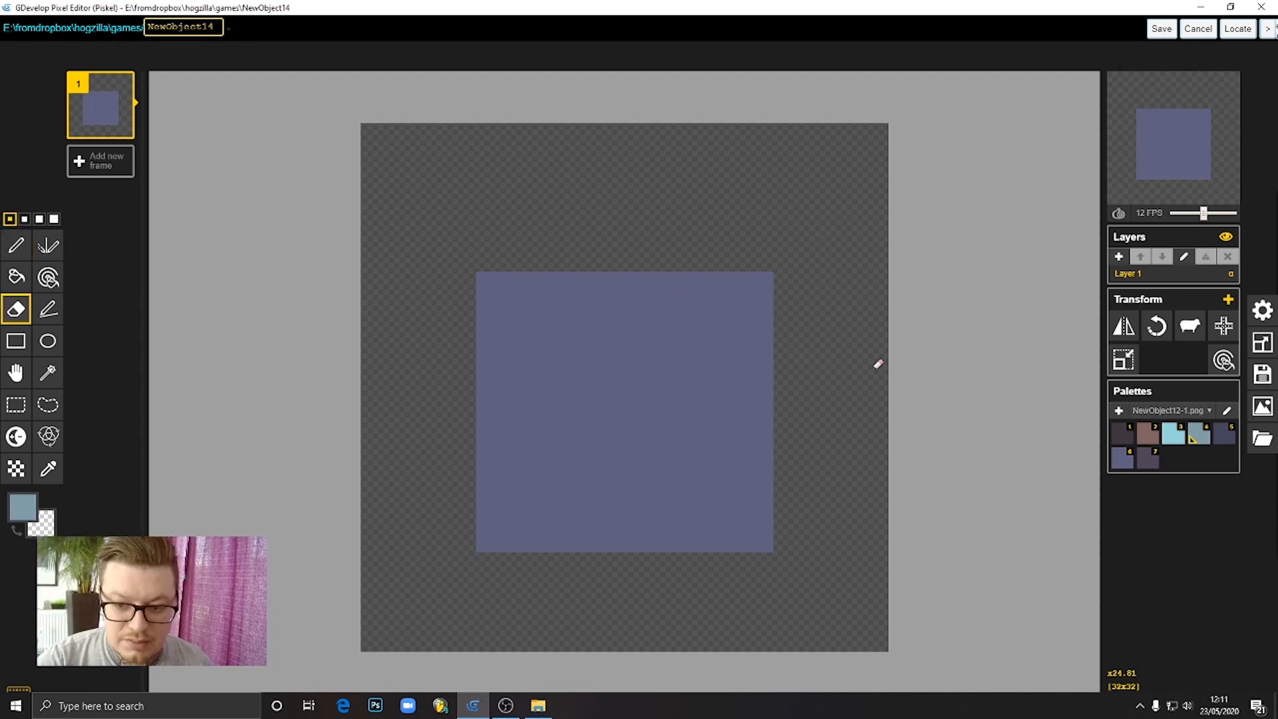
{"action": "left_click_drag", "start_coordinate": [577, 276], "coordinate": [665, 275]}
{"action": "left_click", "coordinate": [15, 244]}
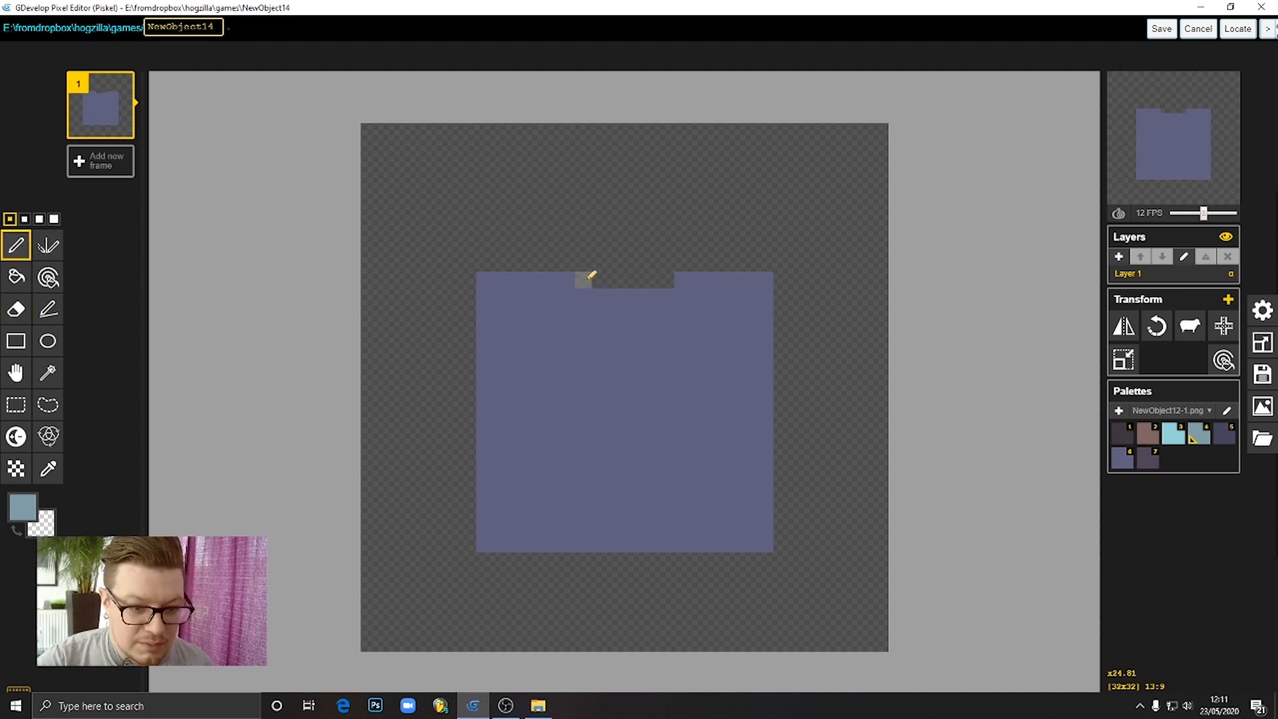
{"action": "mouse_move", "coordinate": [580, 279]}
{"action": "left_mouse_down"}
{"action": "mouse_move", "coordinate": [761, 278]}
{"action": "mouse_move", "coordinate": [767, 396]}
{"action": "mouse_move", "coordinate": [586, 399]}
{"action": "mouse_move", "coordinate": [584, 296]}
{"action": "mouse_move", "coordinate": [717, 291]}
{"action": "mouse_move", "coordinate": [750, 303]}
{"action": "mouse_move", "coordinate": [747, 386]}
{"action": "mouse_move", "coordinate": [609, 392]}
{"action": "mouse_move", "coordinate": [632, 305]}
{"action": "mouse_move", "coordinate": [672, 312]}
{"action": "mouse_move", "coordinate": [718, 381]}
{"action": "mouse_move", "coordinate": [748, 339]}
{"action": "mouse_move", "coordinate": [652, 355]}
{"action": "mouse_move", "coordinate": [601, 322]}
{"action": "left_mouse_up"}
{"action": "left_click_drag", "start_coordinate": [725, 327], "coordinate": [731, 350]}
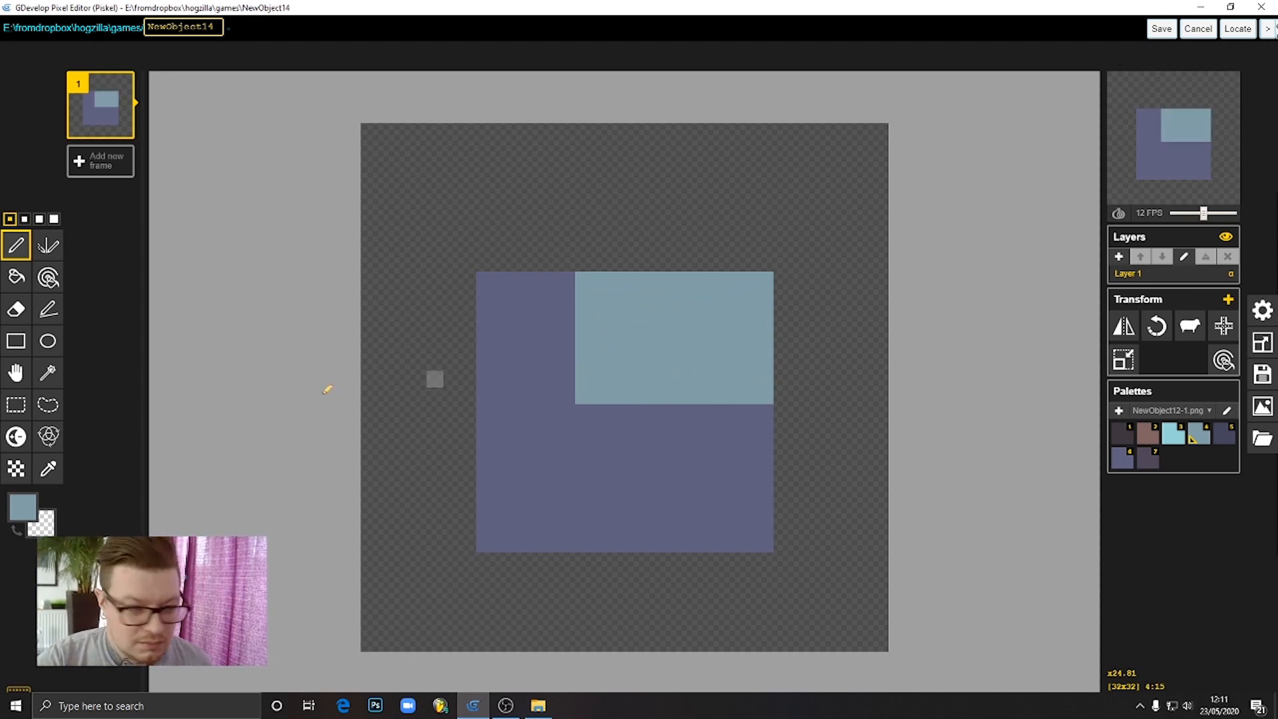
Extend the grey-blue face down to the rectangle's bottom edge with a 12-pixel-wide outline and a fill inside it
{"action": "left_click", "coordinate": [16, 340]}
{"action": "left_click_drag", "start_coordinate": [588, 358], "coordinate": [765, 542]}
{"action": "left_click", "coordinate": [16, 275]}
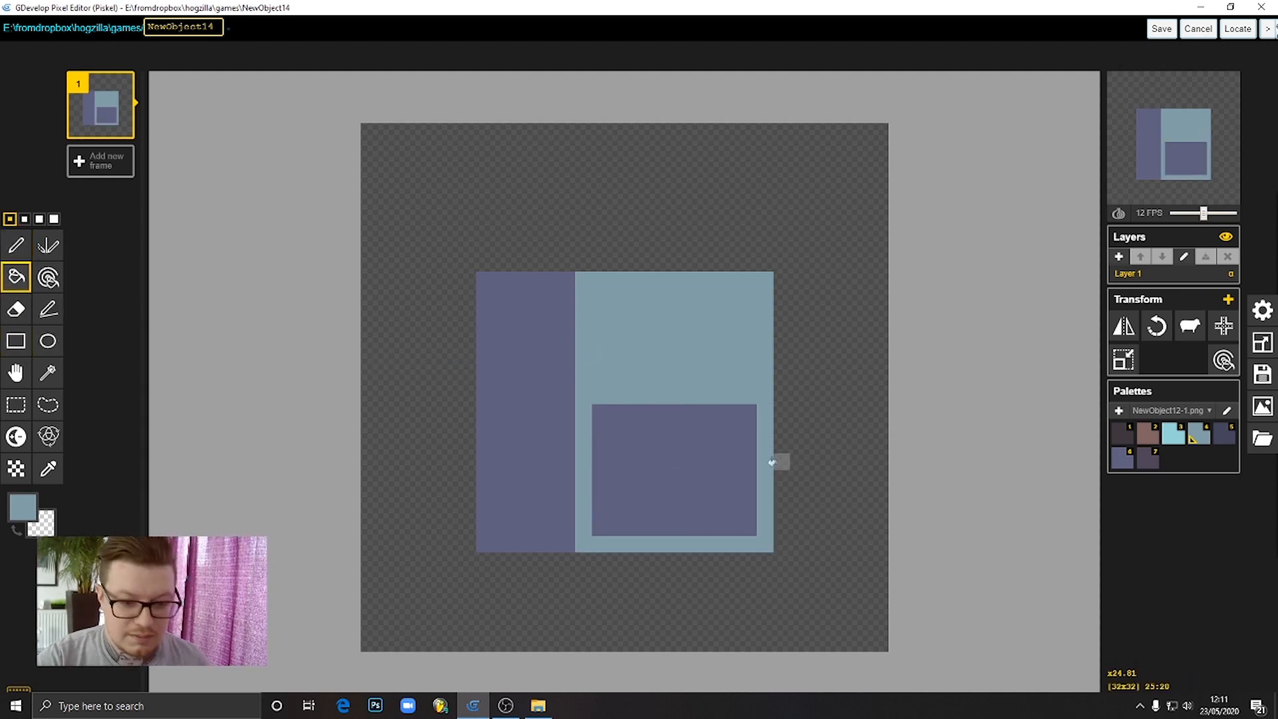
{"action": "left_click", "coordinate": [663, 428]}
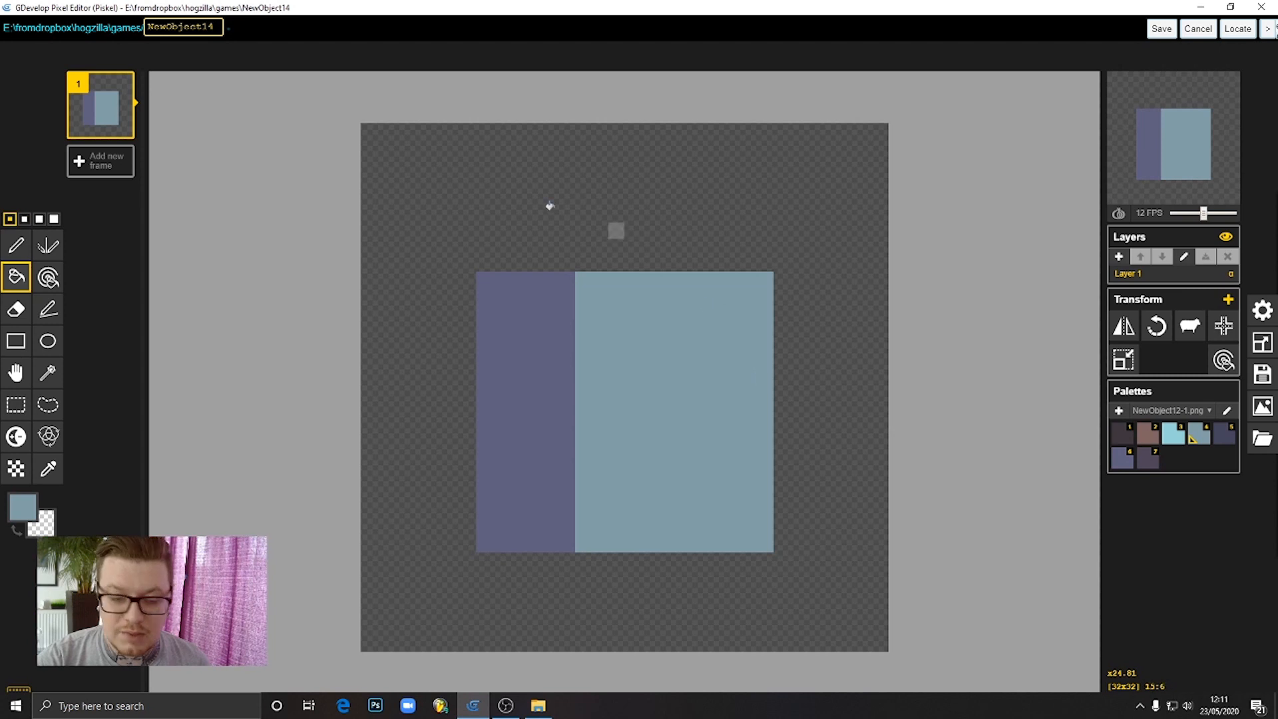
Erase one pixel at each upper corner of the shape and extend the grey-blue face one pixel left along the top edge
{"action": "left_click", "coordinate": [16, 245]}
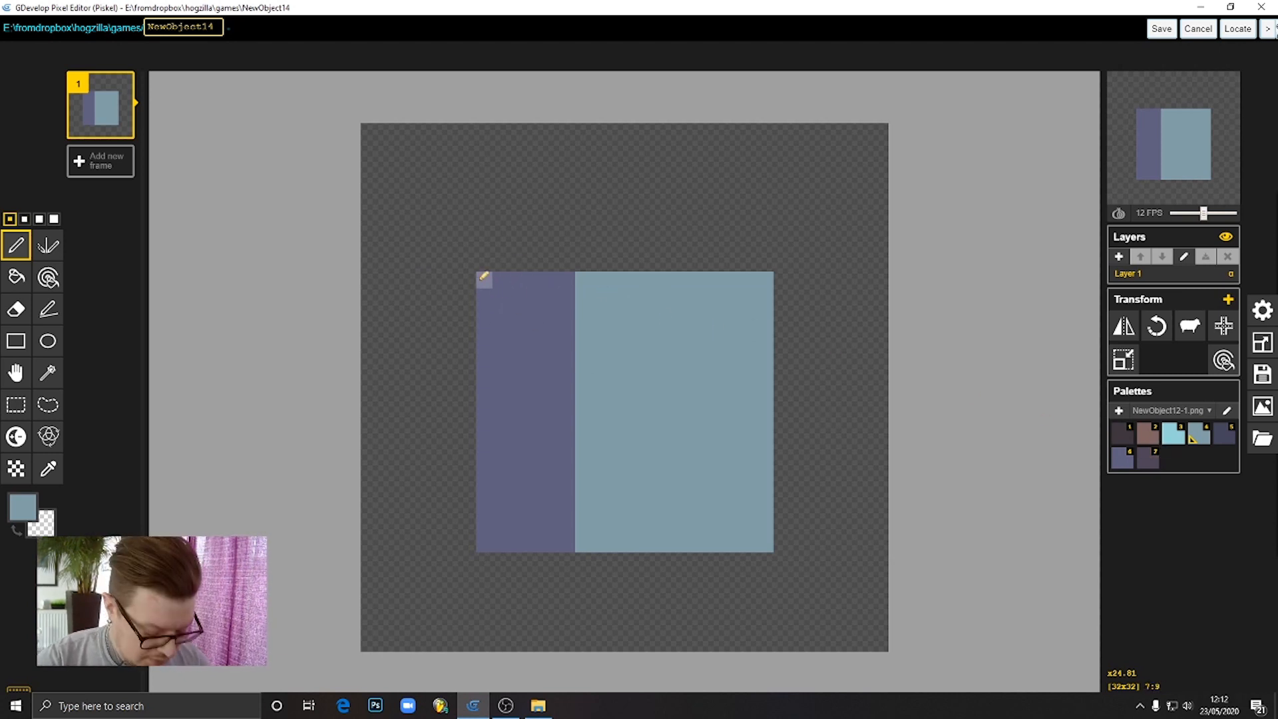
{"action": "key", "text": "e"}
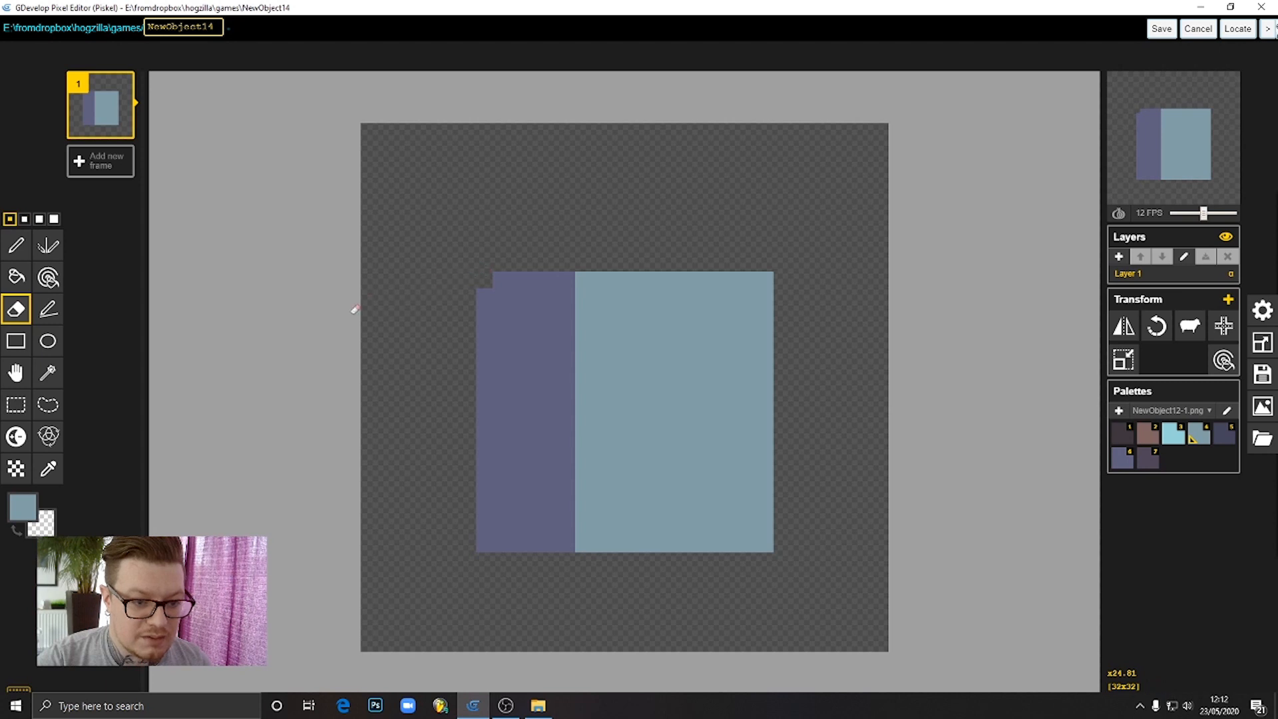
{"action": "left_click", "coordinate": [766, 279]}
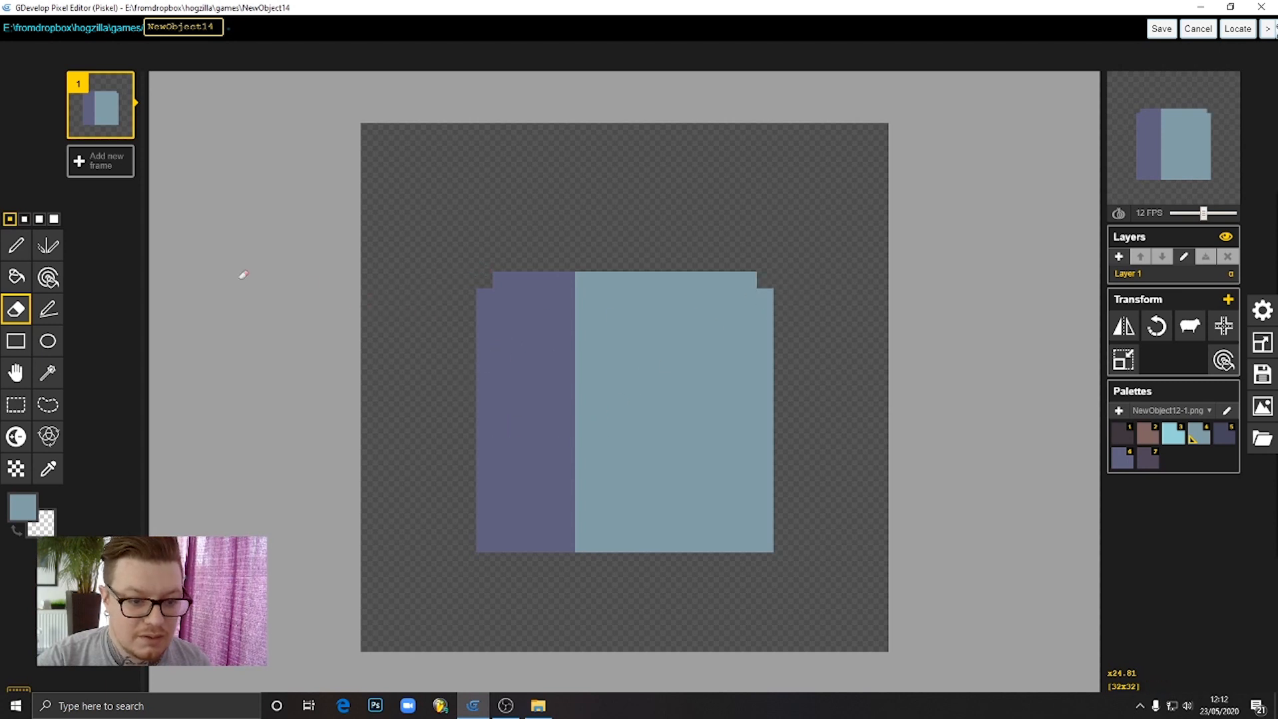
{"action": "left_click", "coordinate": [16, 245]}
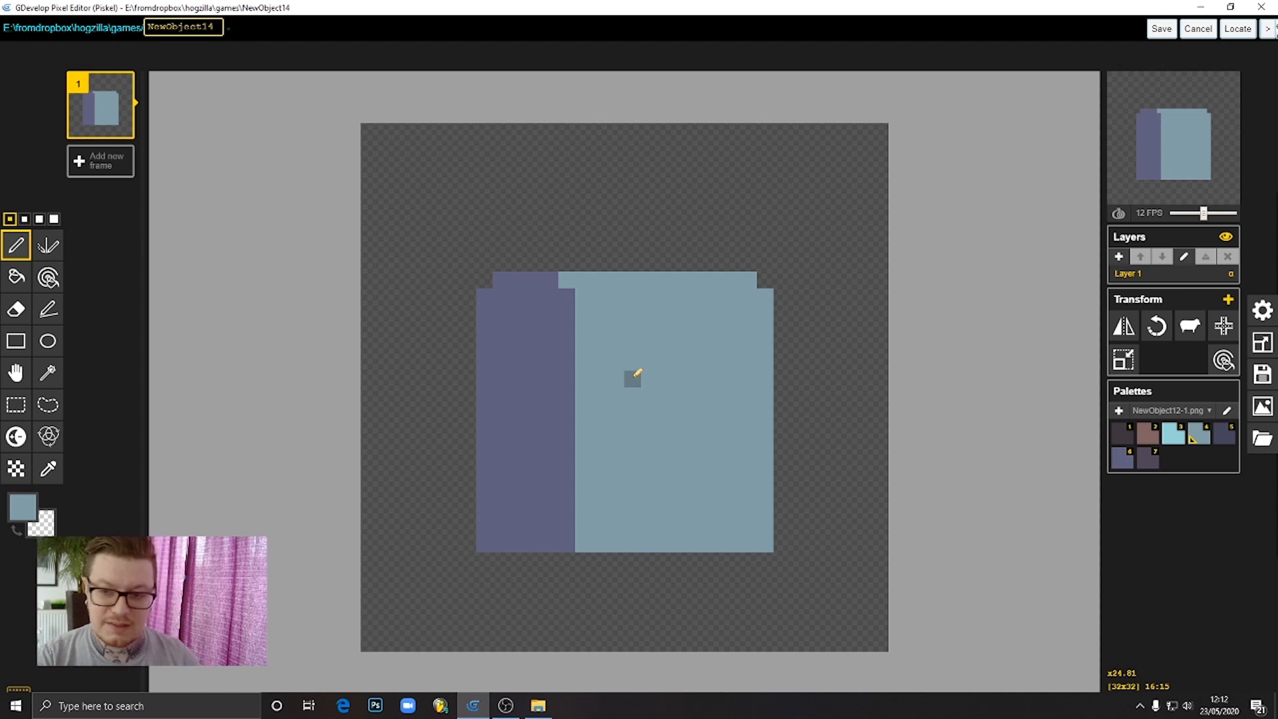
Paint a dark purple window about 4 by 5 pixels near the top of the slate purple side, using palette colour 7
{"action": "left_click", "coordinate": [1147, 442]}
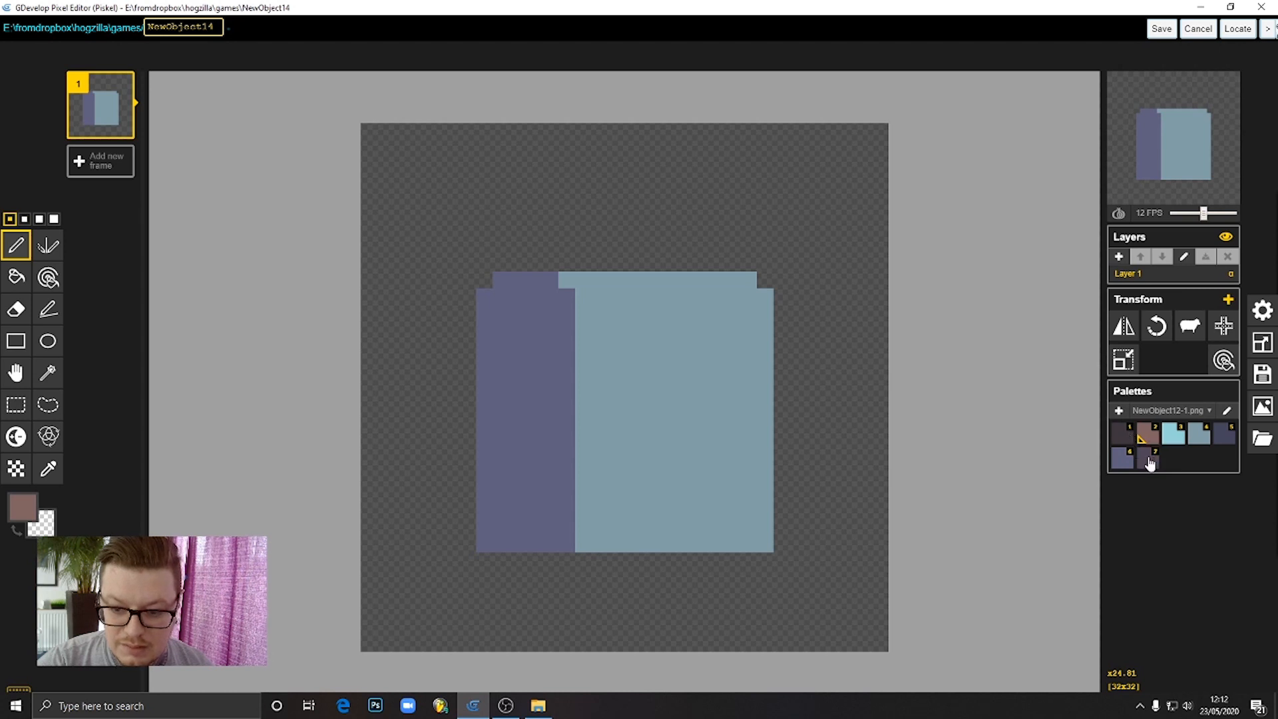
{"action": "left_click", "coordinate": [1148, 458]}
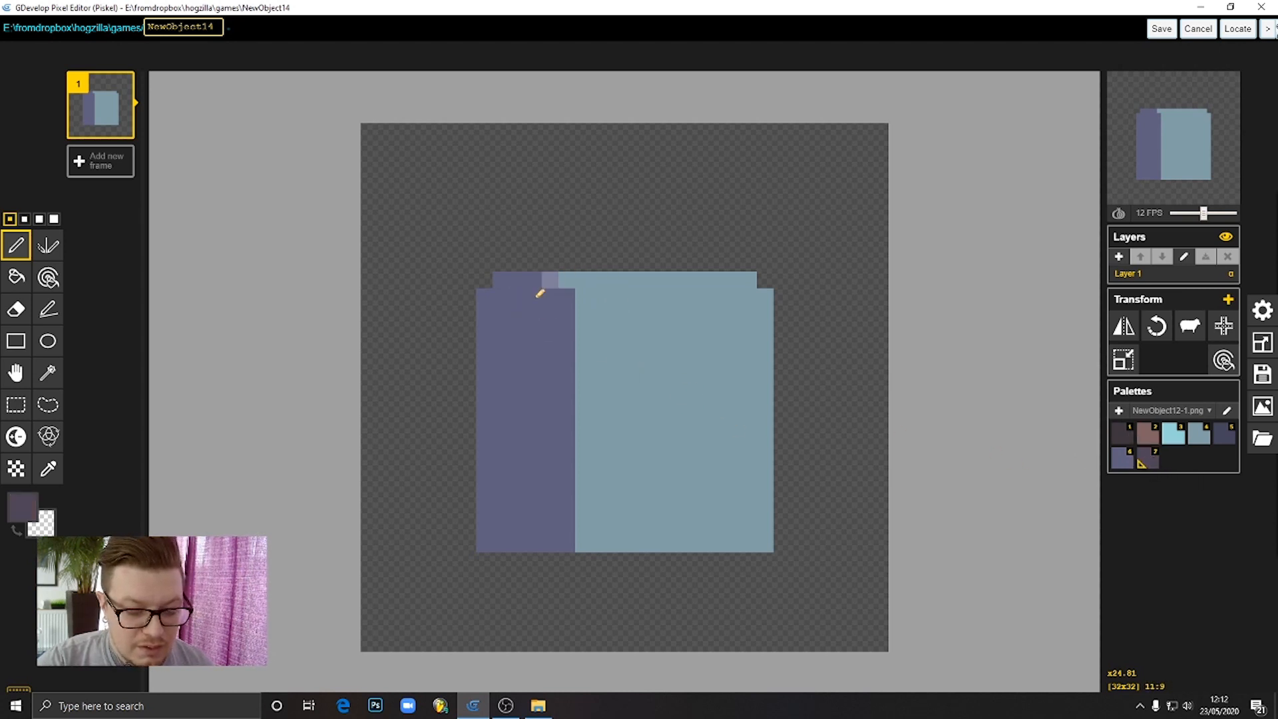
{"action": "mouse_move", "coordinate": [498, 296]}
{"action": "left_mouse_down"}
{"action": "mouse_move", "coordinate": [551, 300]}
{"action": "mouse_move", "coordinate": [558, 352]}
{"action": "mouse_move", "coordinate": [502, 350]}
{"action": "mouse_move", "coordinate": [510, 306]}
{"action": "mouse_move", "coordinate": [541, 323]}
{"action": "left_mouse_up"}
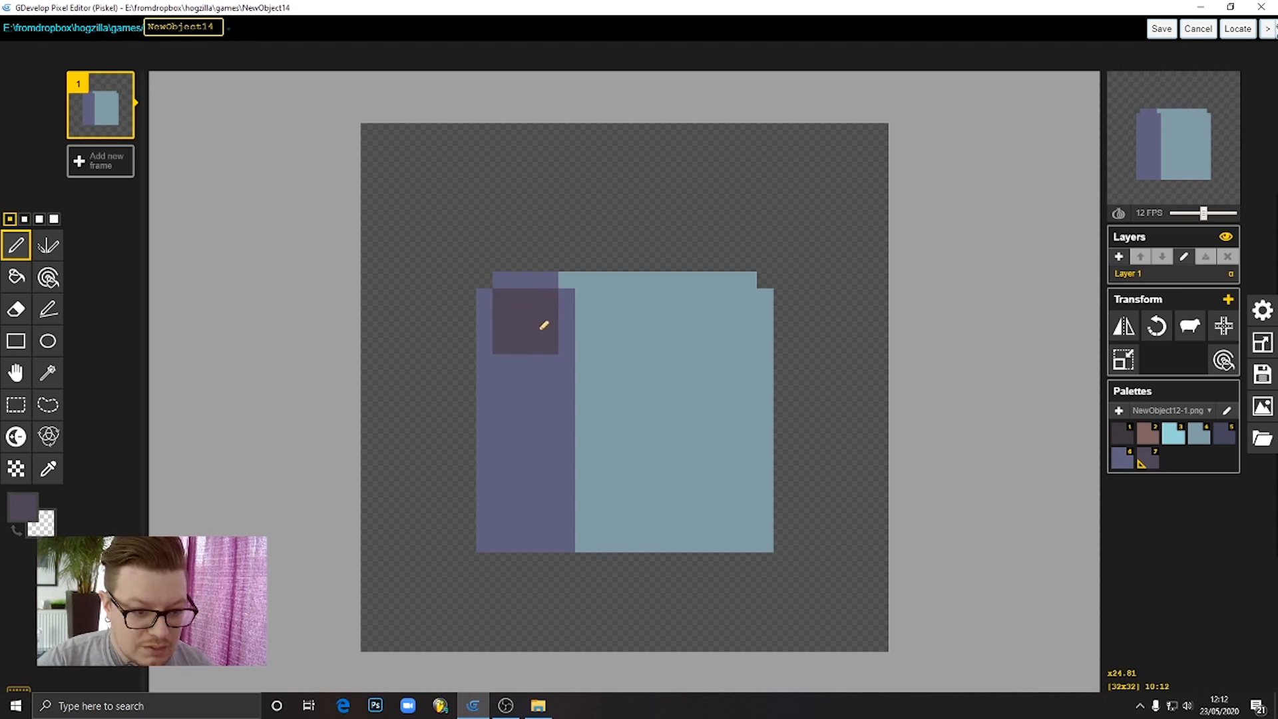
{"action": "left_click_drag", "start_coordinate": [502, 360], "coordinate": [537, 360]}
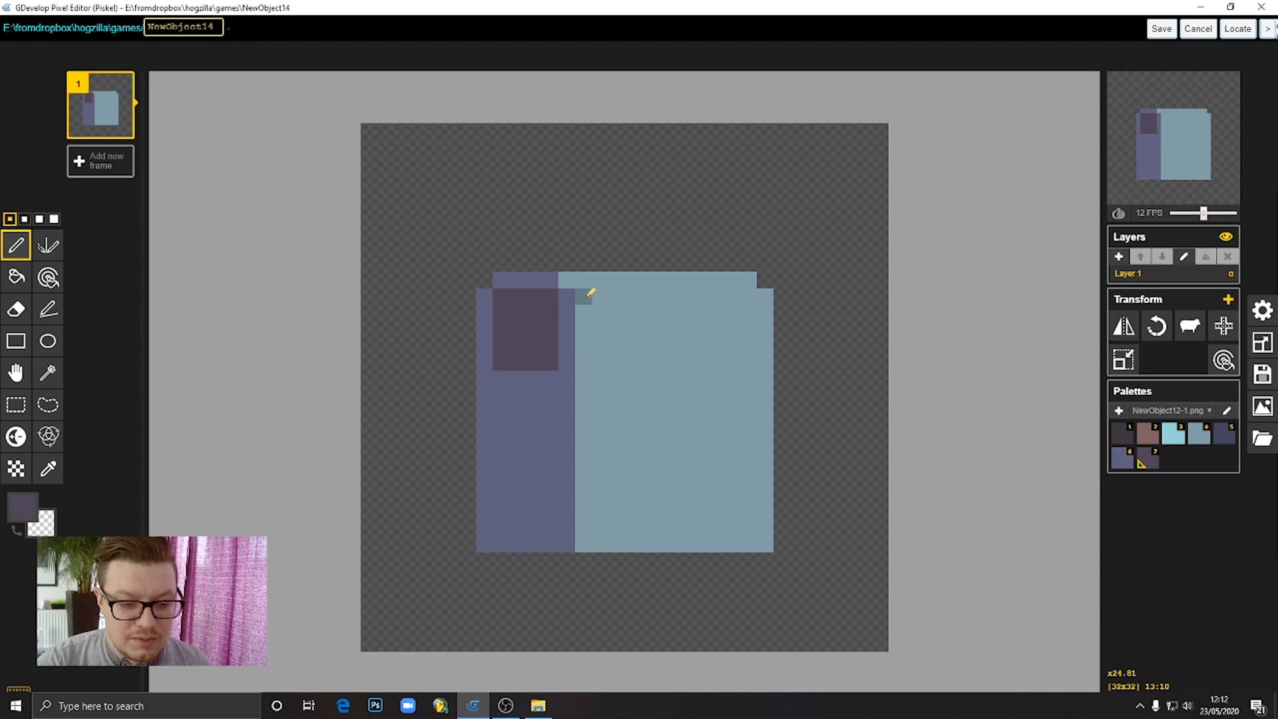
Outline and fill a dark purple opening about 8 by 6 pixels at the top of the grey-blue face, its top row offset one pixel left
{"action": "left_click_drag", "start_coordinate": [602, 280], "coordinate": [615, 363]}
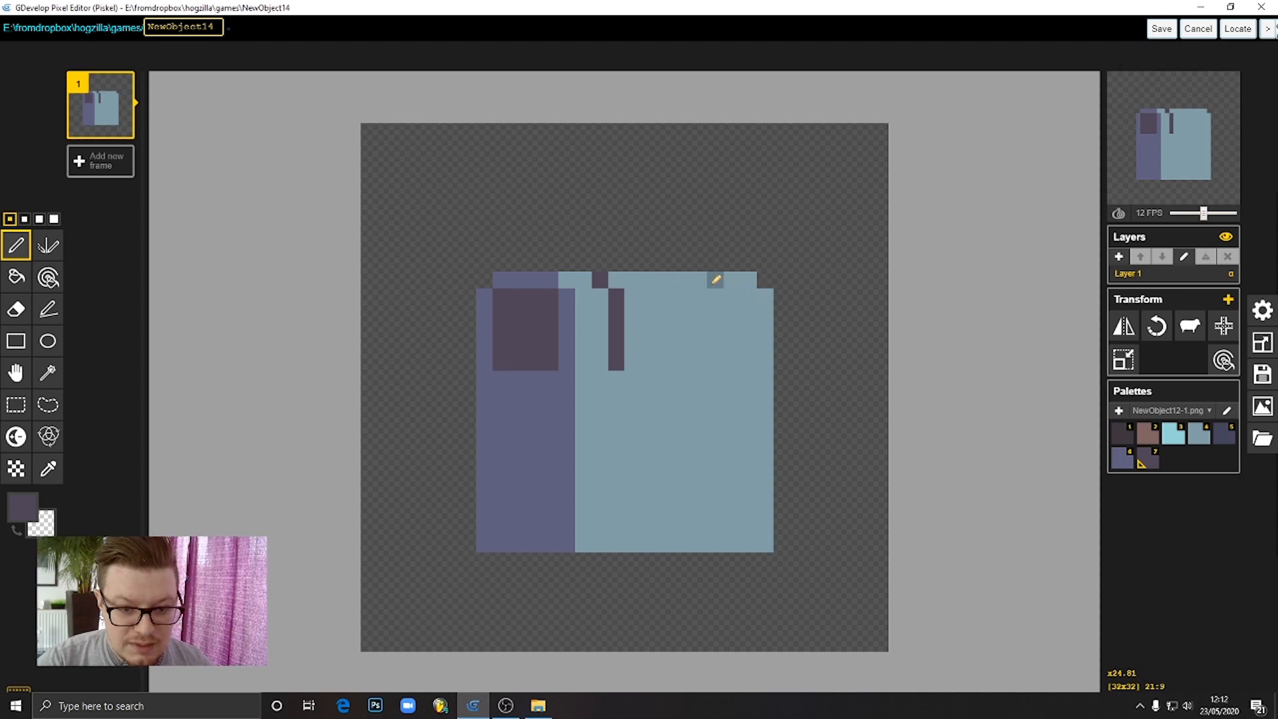
{"action": "left_click_drag", "start_coordinate": [741, 297], "coordinate": [741, 336]}
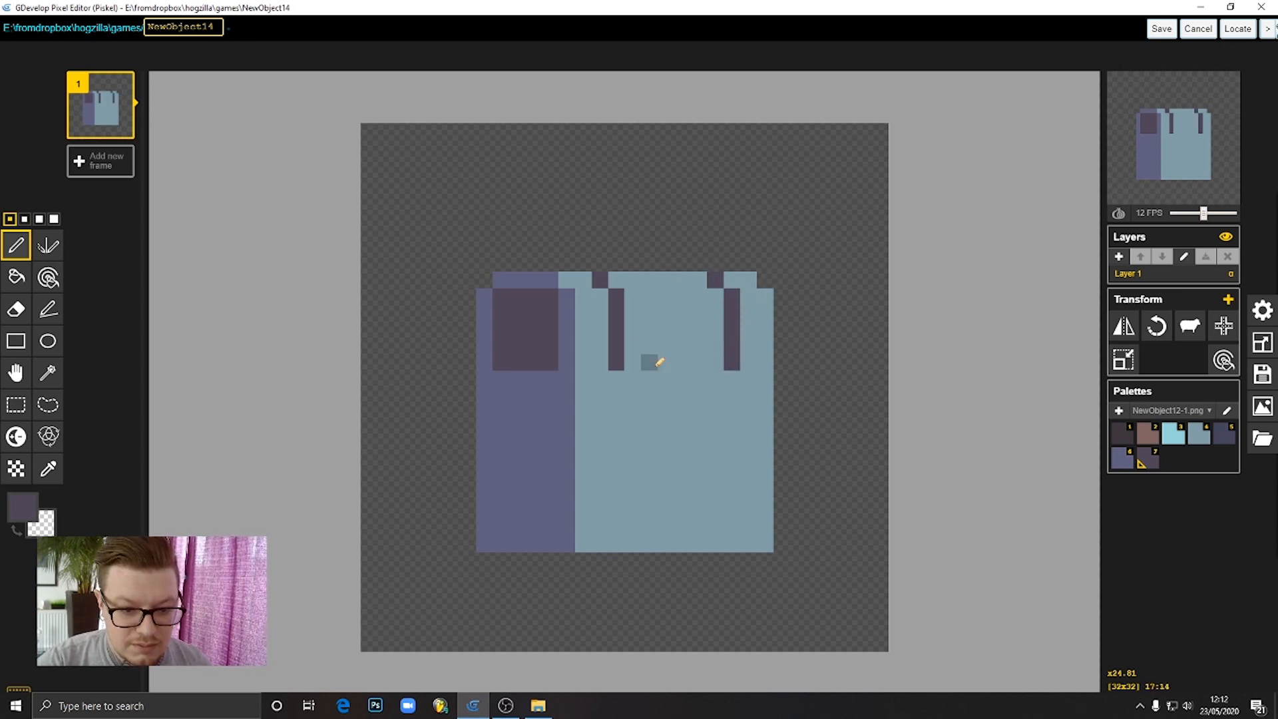
{"action": "mouse_move", "coordinate": [630, 360]}
{"action": "left_mouse_down"}
{"action": "mouse_move", "coordinate": [732, 364]}
{"action": "mouse_move", "coordinate": [711, 292]}
{"action": "mouse_move", "coordinate": [617, 279]}
{"action": "mouse_move", "coordinate": [640, 331]}
{"action": "mouse_move", "coordinate": [667, 343]}
{"action": "mouse_move", "coordinate": [710, 323]}
{"action": "mouse_move", "coordinate": [653, 311]}
{"action": "mouse_move", "coordinate": [679, 313]}
{"action": "left_mouse_up"}
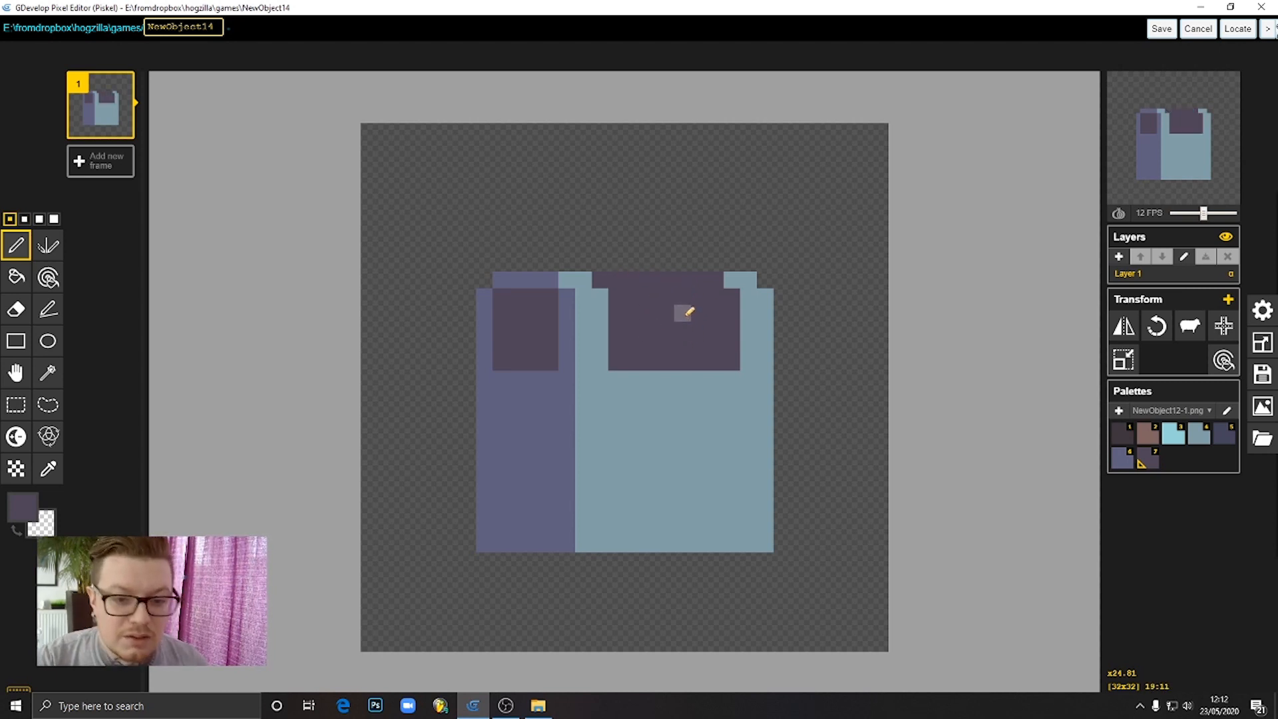
Recolour the upper three rows of the front opening brown with palette colour 2, and erase the topmost row between the raised edges
{"action": "left_click", "coordinate": [1149, 436]}
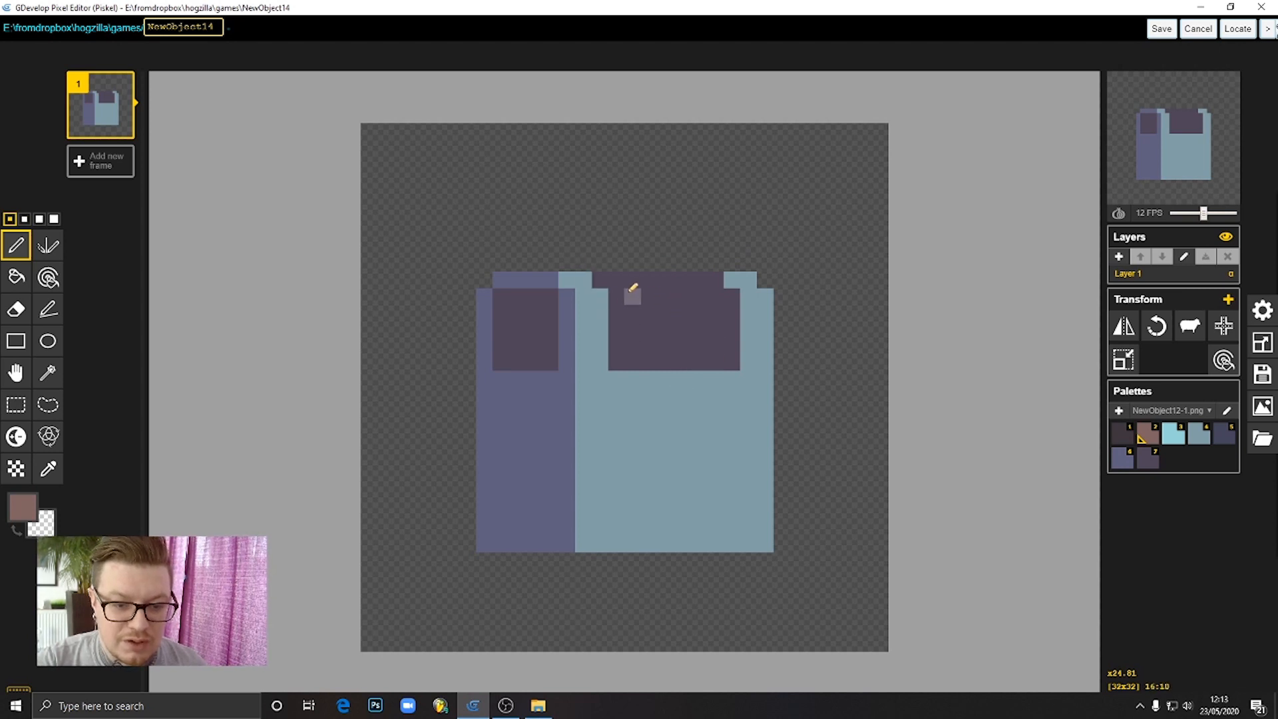
{"action": "mouse_move", "coordinate": [628, 275]}
{"action": "left_mouse_down"}
{"action": "mouse_move", "coordinate": [715, 278]}
{"action": "mouse_move", "coordinate": [732, 306]}
{"action": "mouse_move", "coordinate": [621, 300]}
{"action": "mouse_move", "coordinate": [708, 291]}
{"action": "left_mouse_up"}
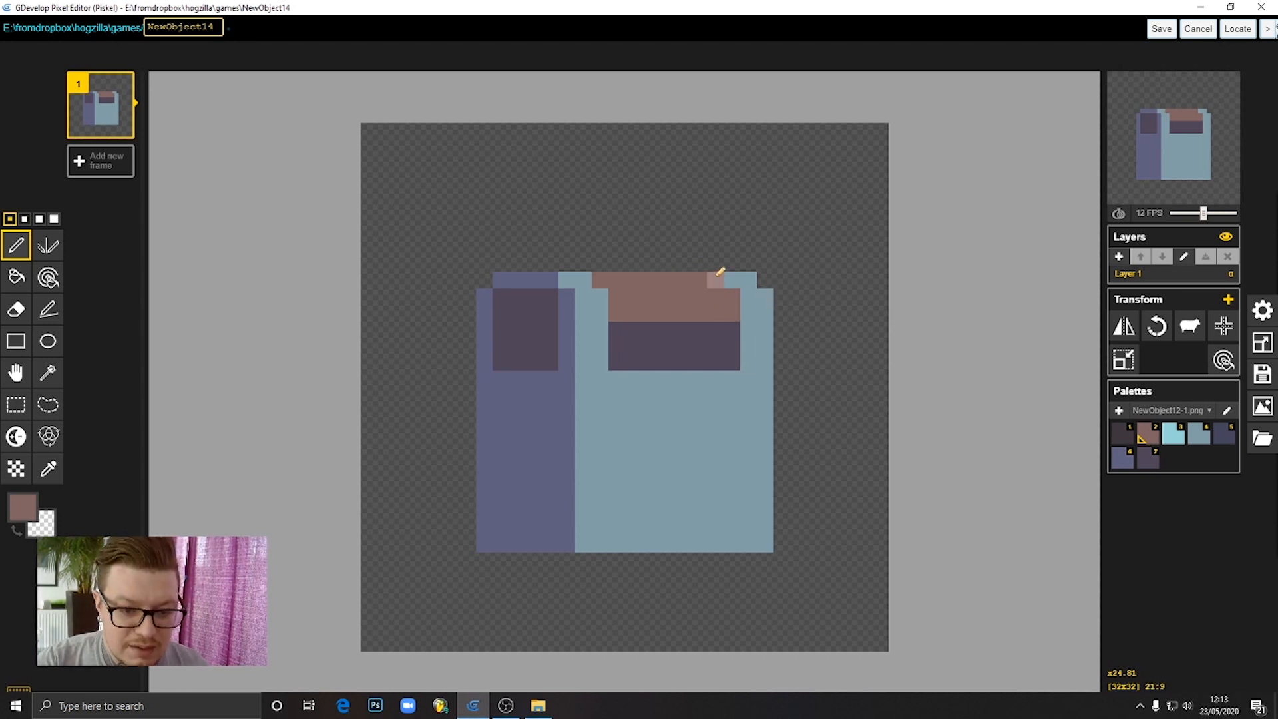
{"action": "key", "text": "e"}
{"action": "left_click_drag", "start_coordinate": [719, 272], "coordinate": [639, 274]}
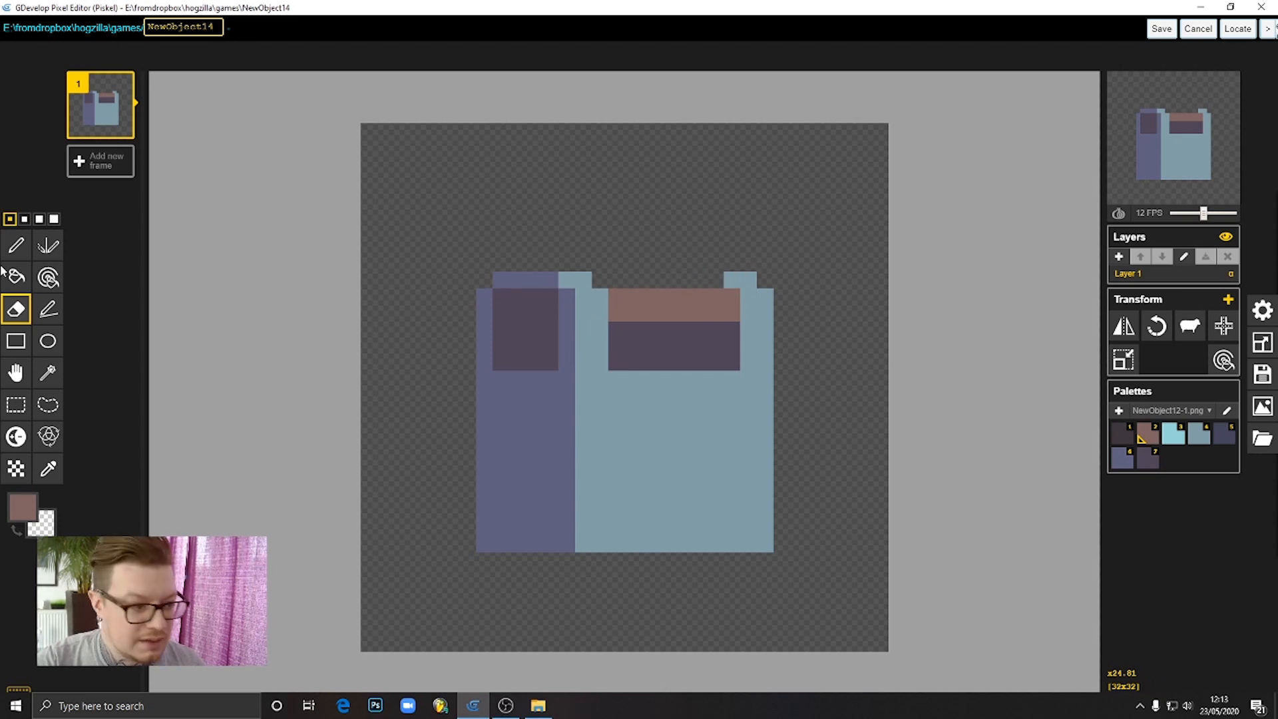
Paint slate purple shading with palette colour 6: four pixels beside the far raised edge and a column down the upper front opening's right side
{"action": "left_click", "coordinate": [16, 245]}
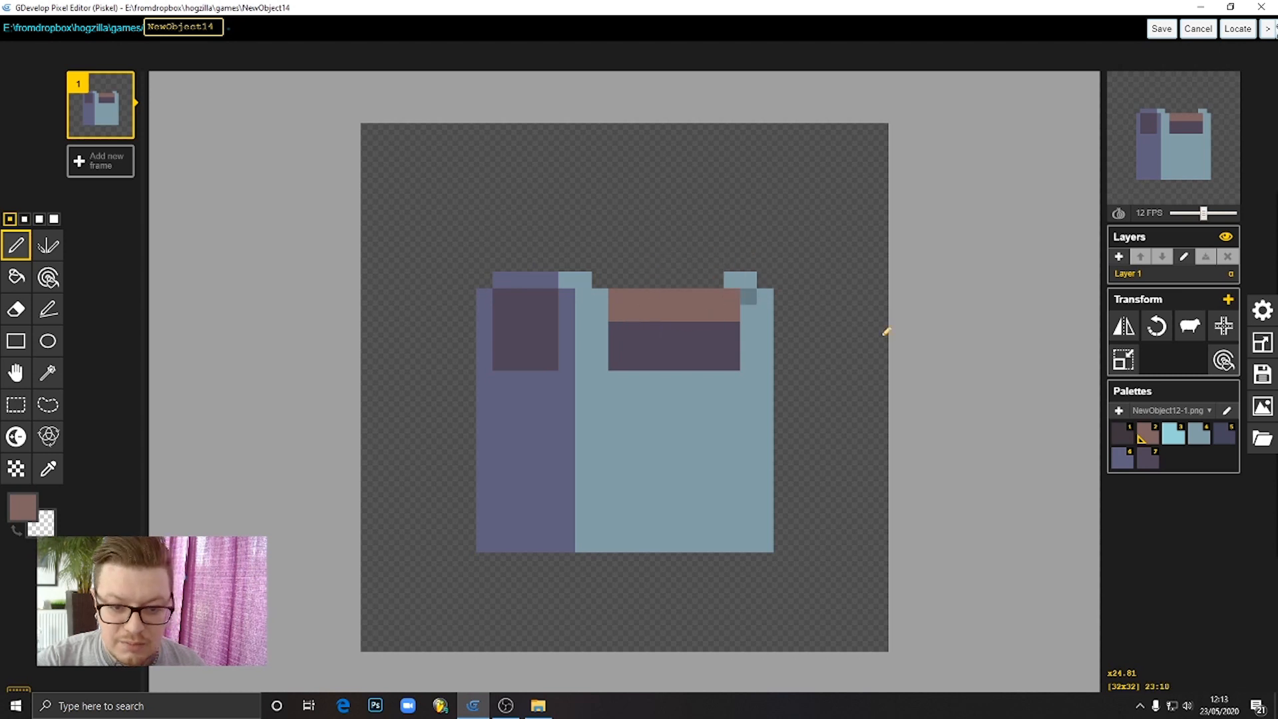
{"action": "left_click", "coordinate": [1132, 461]}
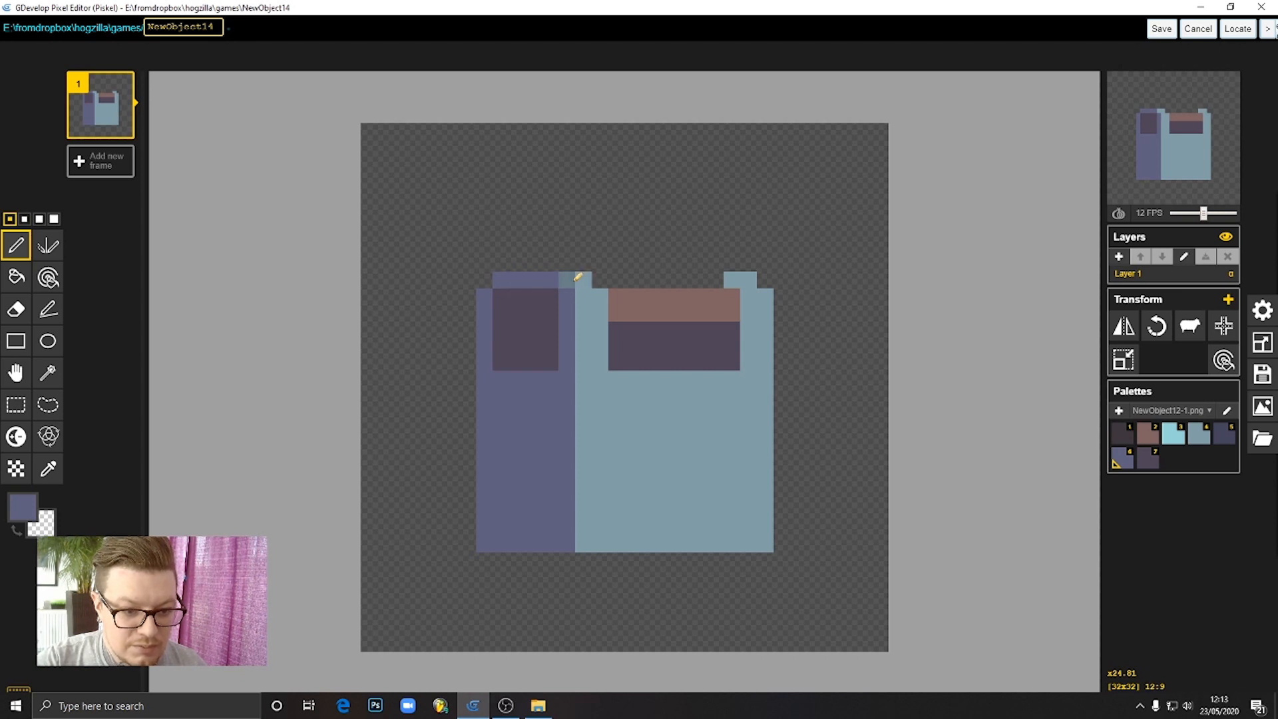
{"action": "left_click", "coordinate": [717, 279]}
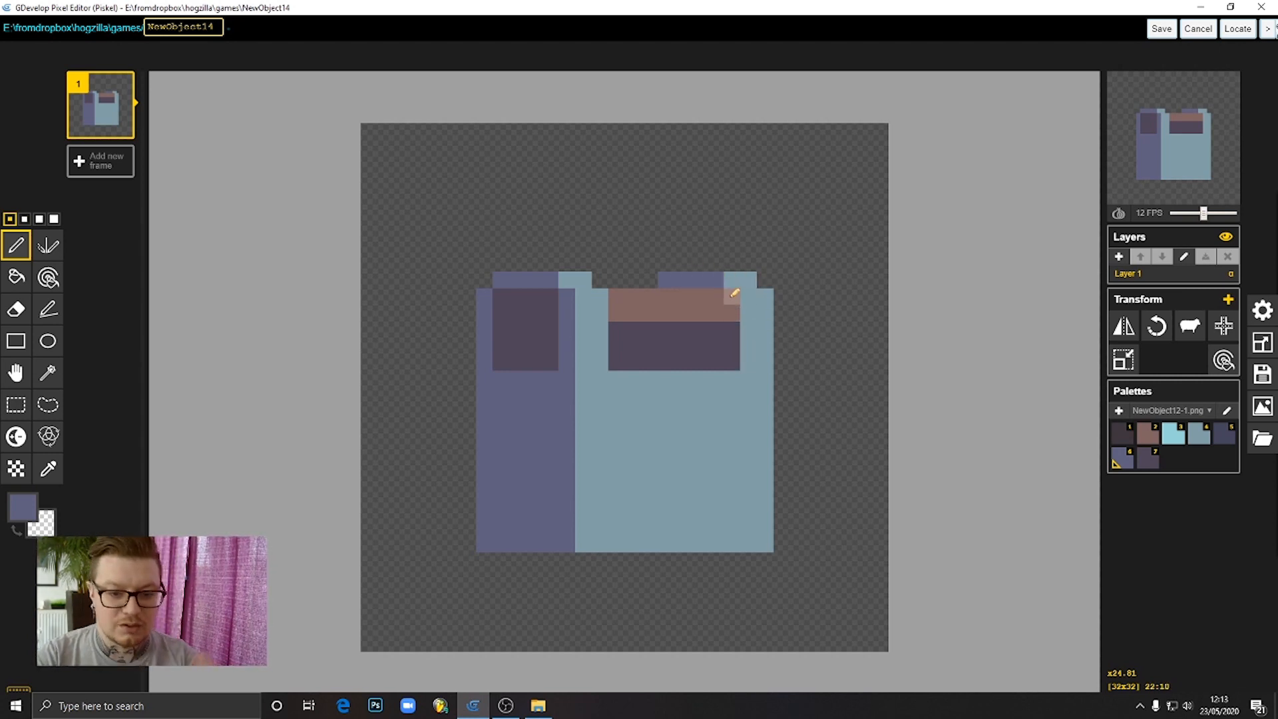
{"action": "left_click_drag", "start_coordinate": [734, 293], "coordinate": [734, 351]}
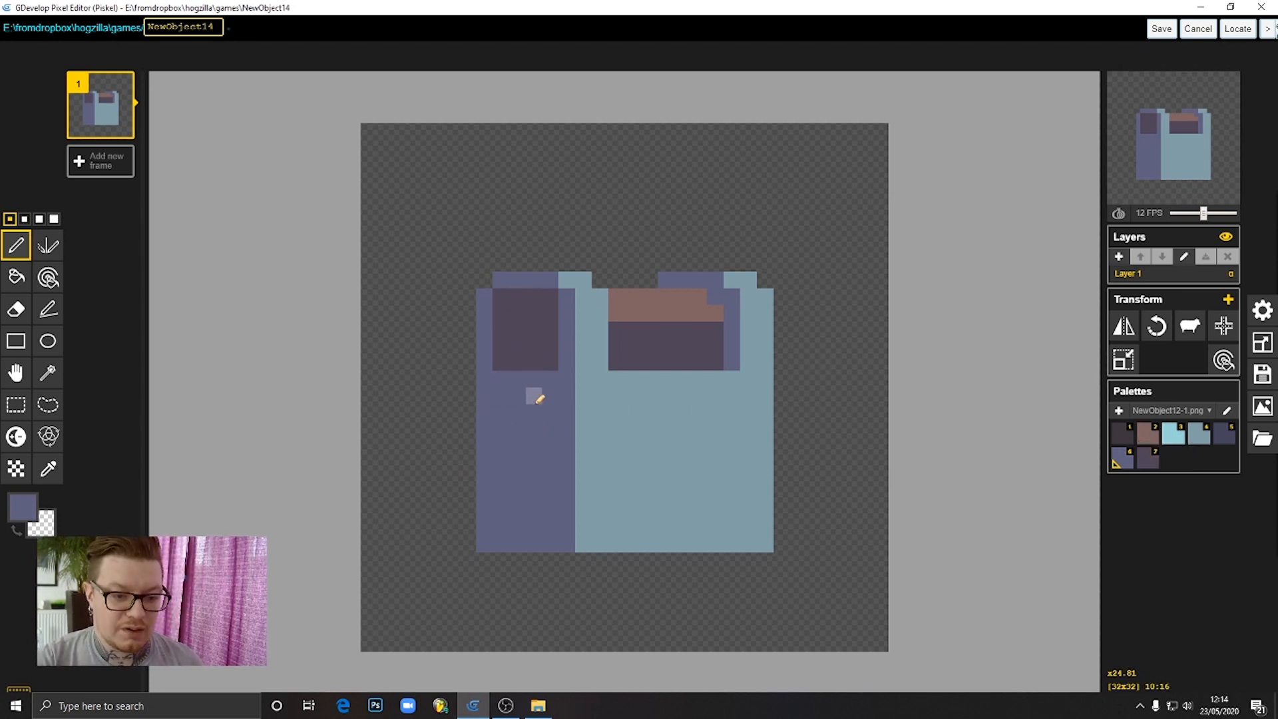
Paint dark purple lower panels about 4 by 5 pixels on the side and 10 by 5 on the front, and erase the shape's bottom four rows
{"action": "left_click", "coordinate": [1143, 459]}
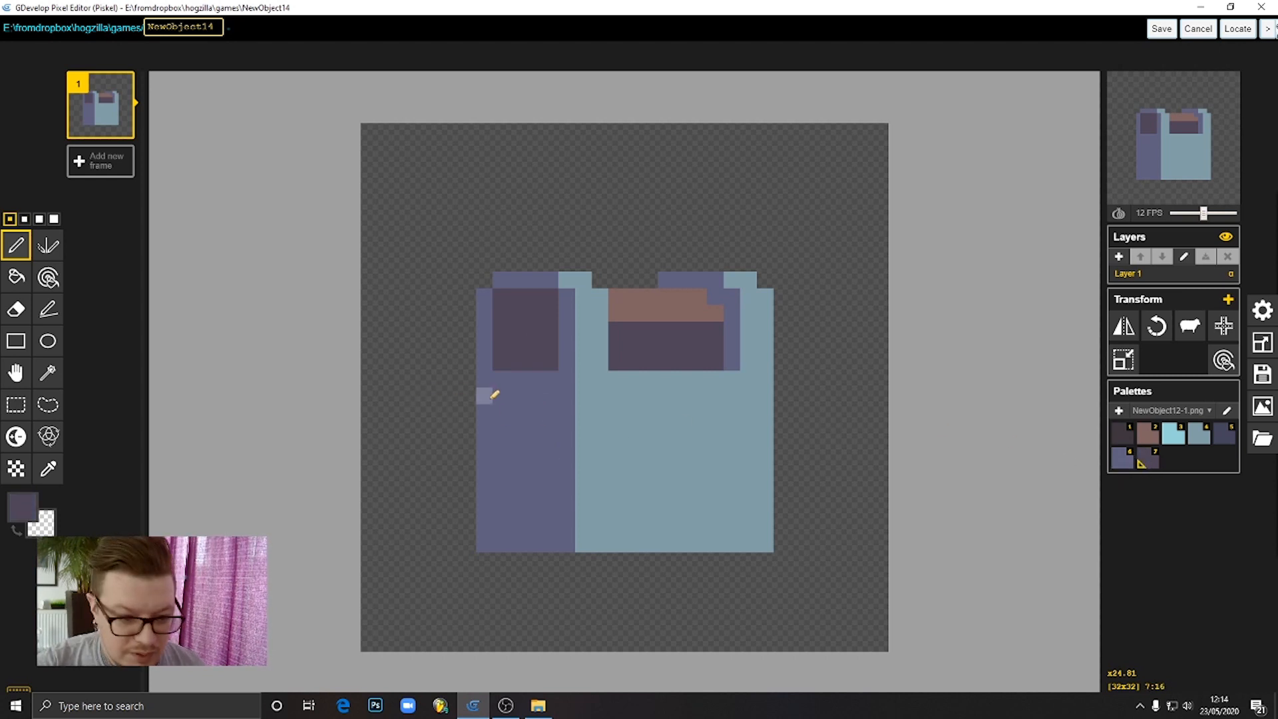
{"action": "mouse_move", "coordinate": [500, 395]}
{"action": "left_mouse_down"}
{"action": "mouse_move", "coordinate": [548, 395]}
{"action": "mouse_move", "coordinate": [549, 414]}
{"action": "mouse_move", "coordinate": [549, 454]}
{"action": "mouse_move", "coordinate": [508, 453]}
{"action": "mouse_move", "coordinate": [506, 404]}
{"action": "mouse_move", "coordinate": [521, 438]}
{"action": "mouse_move", "coordinate": [532, 406]}
{"action": "left_mouse_up"}
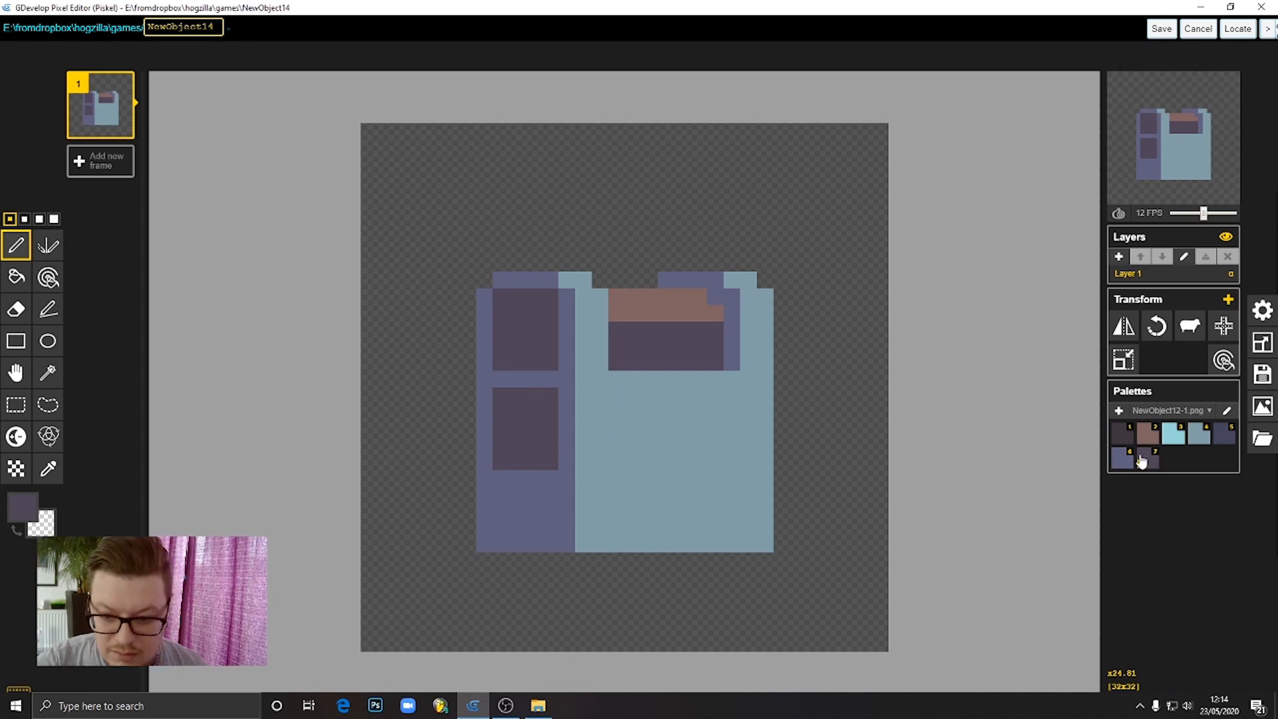
{"action": "mouse_move", "coordinate": [599, 394]}
{"action": "left_mouse_down"}
{"action": "mouse_move", "coordinate": [749, 392]}
{"action": "mouse_move", "coordinate": [750, 451]}
{"action": "mouse_move", "coordinate": [600, 457]}
{"action": "mouse_move", "coordinate": [598, 419]}
{"action": "mouse_move", "coordinate": [708, 434]}
{"action": "mouse_move", "coordinate": [663, 401]}
{"action": "mouse_move", "coordinate": [643, 433]}
{"action": "mouse_move", "coordinate": [613, 420]}
{"action": "mouse_move", "coordinate": [658, 416]}
{"action": "left_mouse_up"}
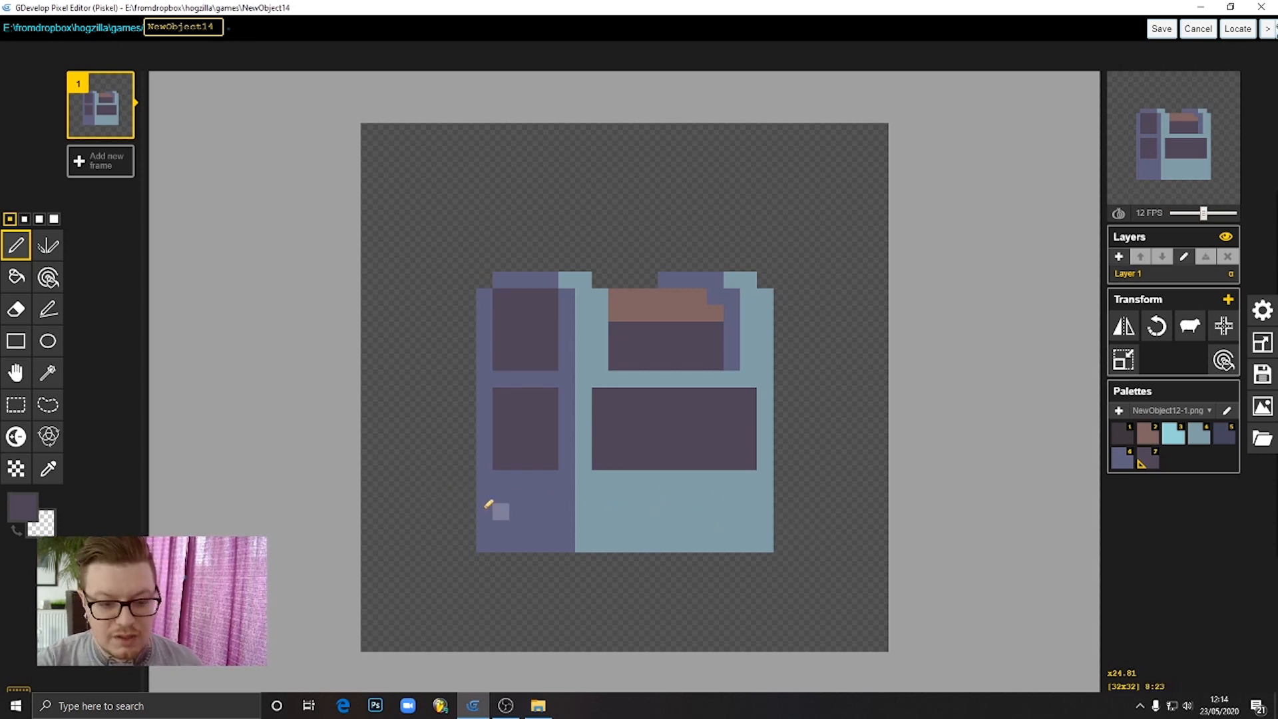
{"action": "key", "text": "e"}
{"action": "mouse_move", "coordinate": [483, 495]}
{"action": "left_mouse_down"}
{"action": "mouse_move", "coordinate": [767, 498]}
{"action": "mouse_move", "coordinate": [763, 542]}
{"action": "mouse_move", "coordinate": [749, 503]}
{"action": "mouse_move", "coordinate": [722, 570]}
{"action": "mouse_move", "coordinate": [717, 508]}
{"action": "mouse_move", "coordinate": [469, 512]}
{"action": "mouse_move", "coordinate": [734, 537]}
{"action": "mouse_move", "coordinate": [480, 531]}
{"action": "mouse_move", "coordinate": [519, 542]}
{"action": "left_mouse_up"}
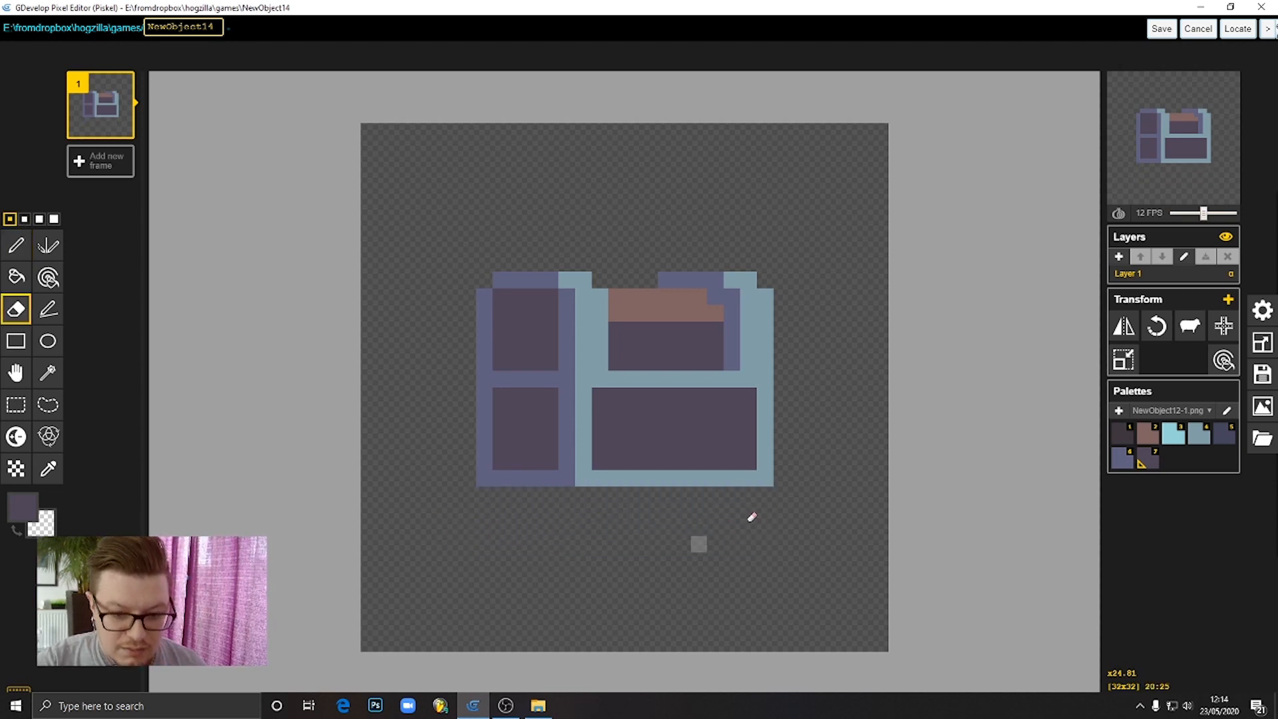
Shade the lower front panel's right edge and front seam ends slate purple with colour 6, and extend the side seam in dark purple colour 7
{"action": "left_click", "coordinate": [18, 244]}
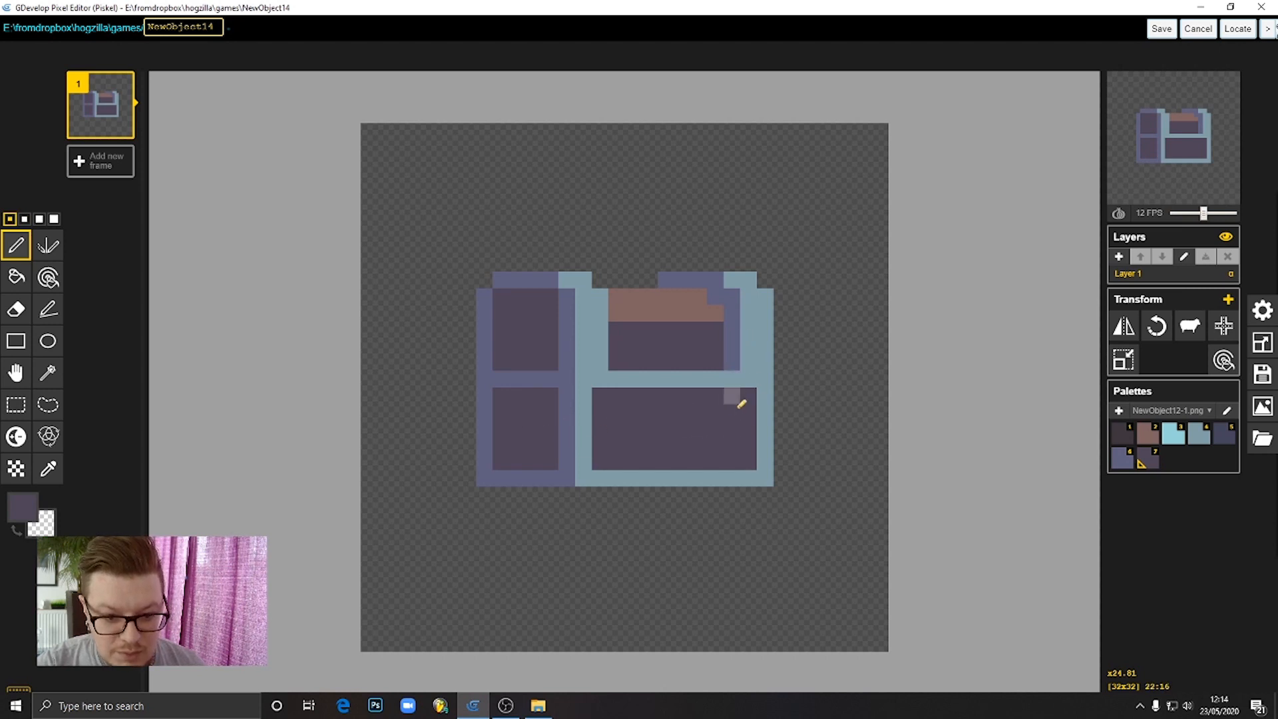
{"action": "left_click", "coordinate": [1122, 458]}
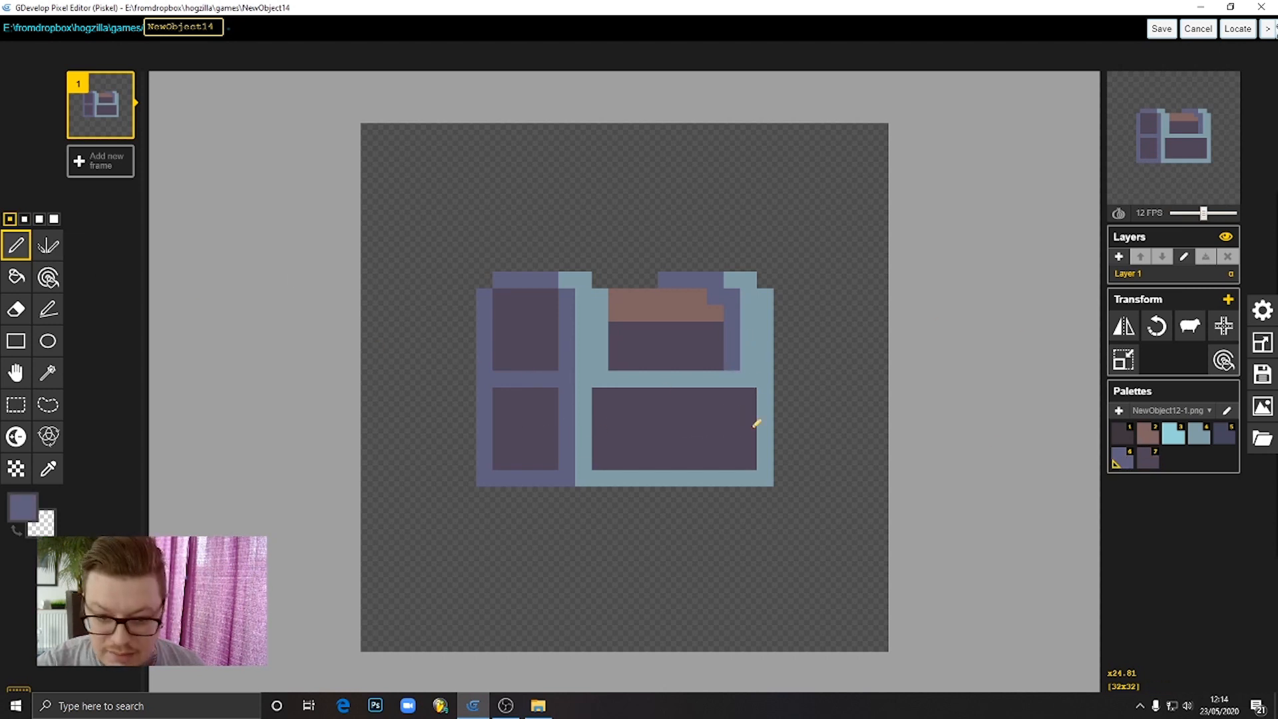
{"action": "left_click_drag", "start_coordinate": [750, 391], "coordinate": [751, 460]}
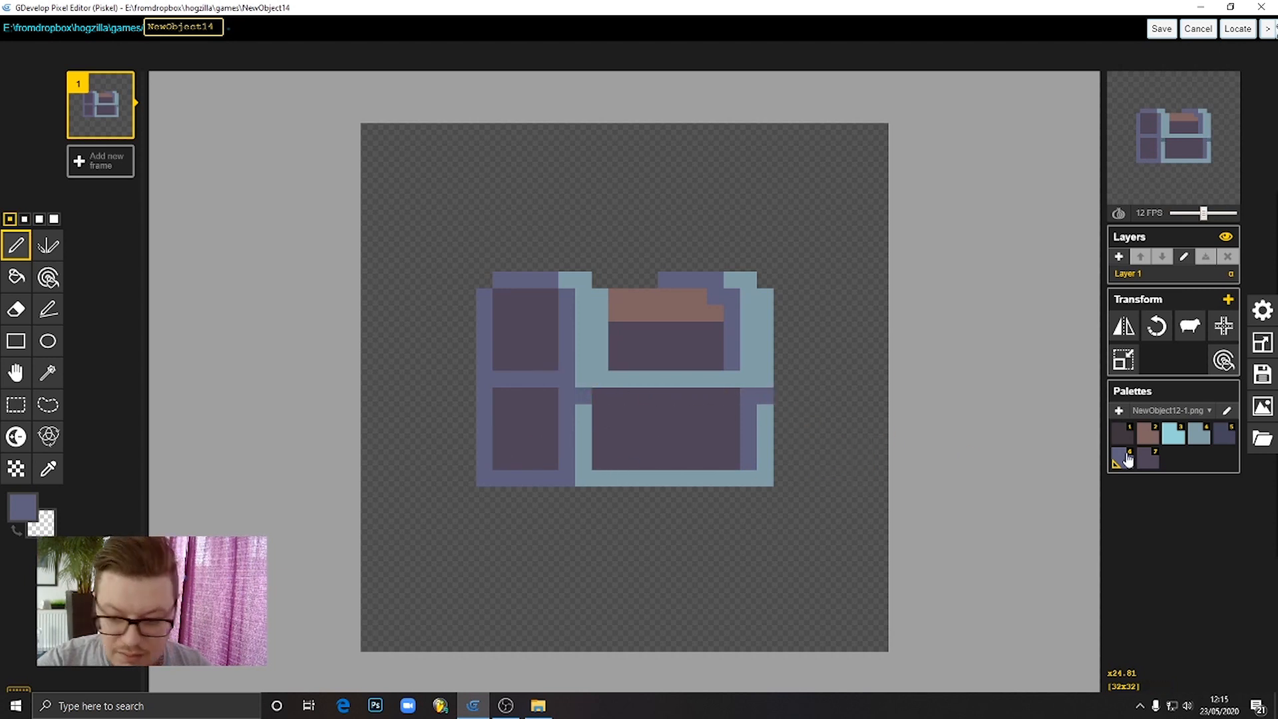
{"action": "left_click", "coordinate": [1154, 459]}
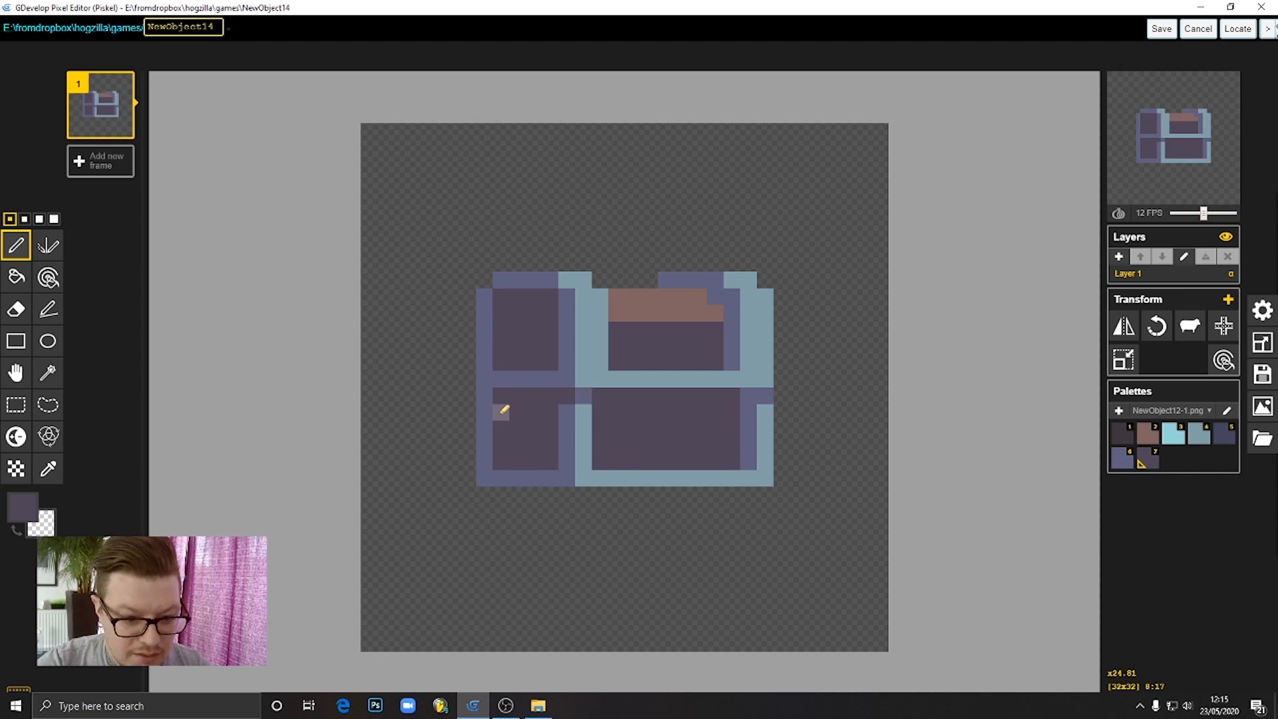
{"action": "left_click", "coordinate": [486, 394]}
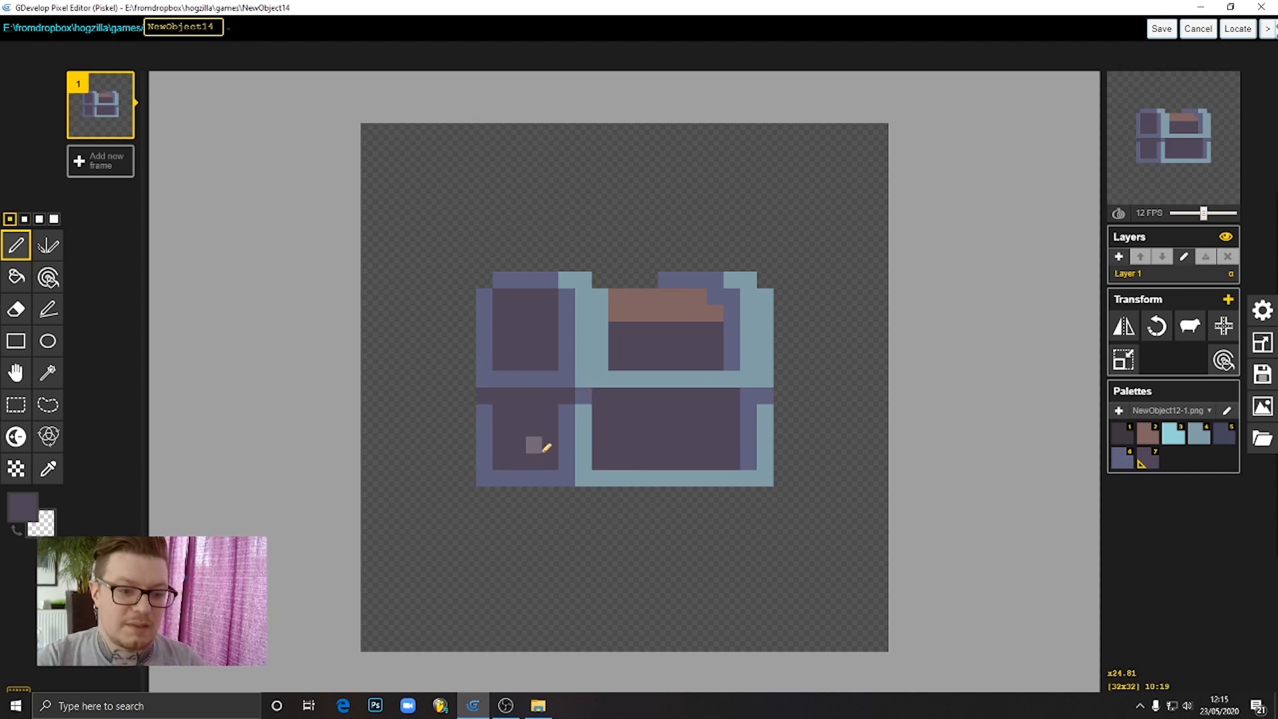
Paint a grey-blue latch about 3 by 4 pixels over the seam on the front face, using palette colour 4
{"action": "mouse_move", "coordinate": [1187, 157]}
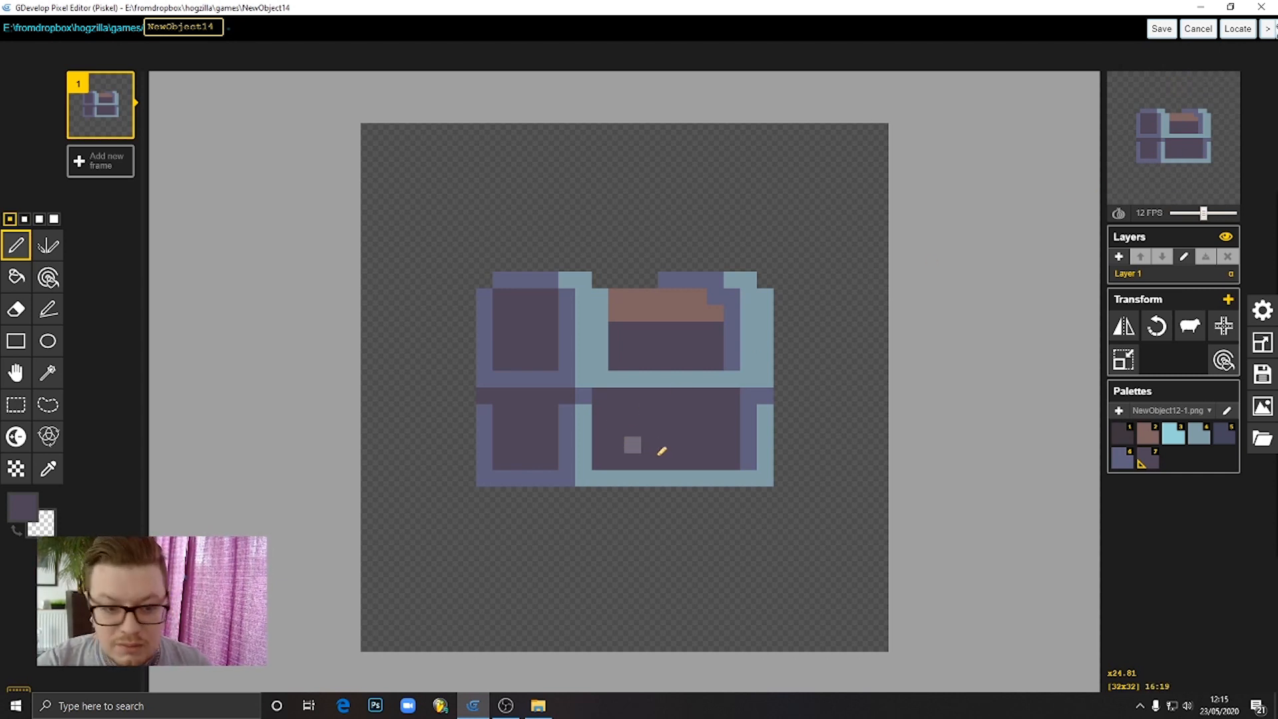
{"action": "left_click", "coordinate": [1203, 441]}
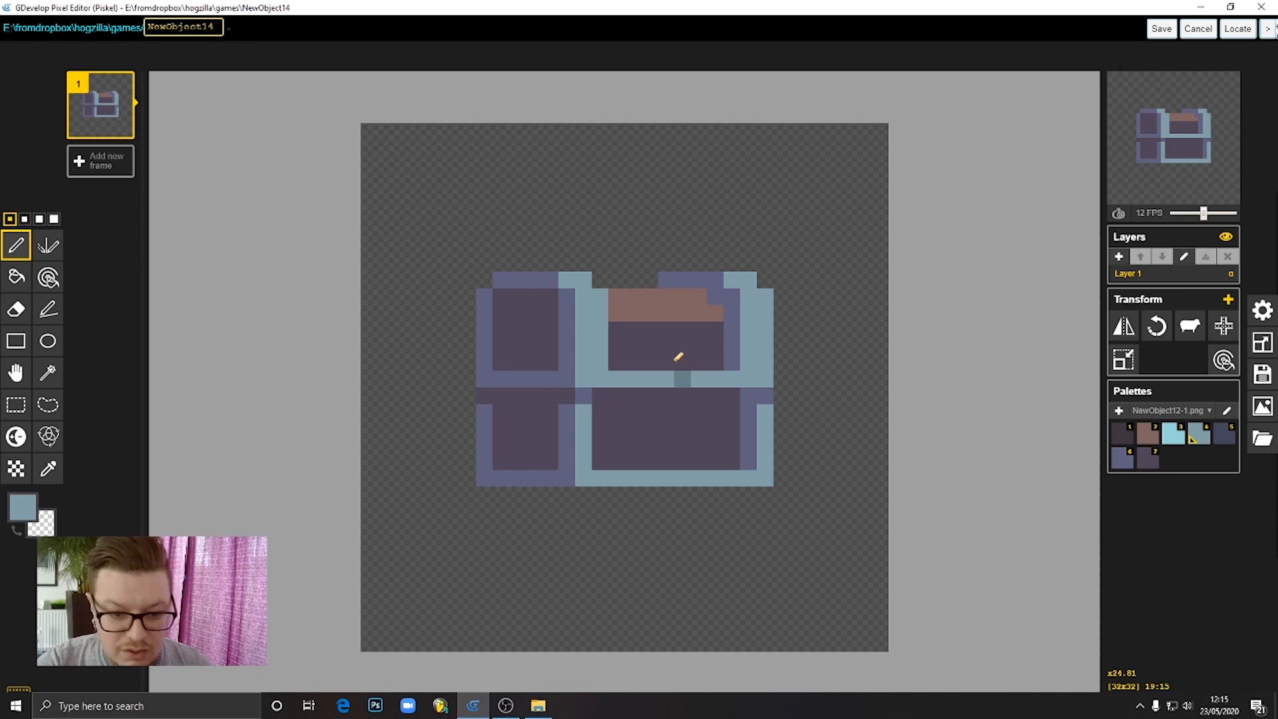
{"action": "left_click_drag", "start_coordinate": [665, 357], "coordinate": [692, 358]}
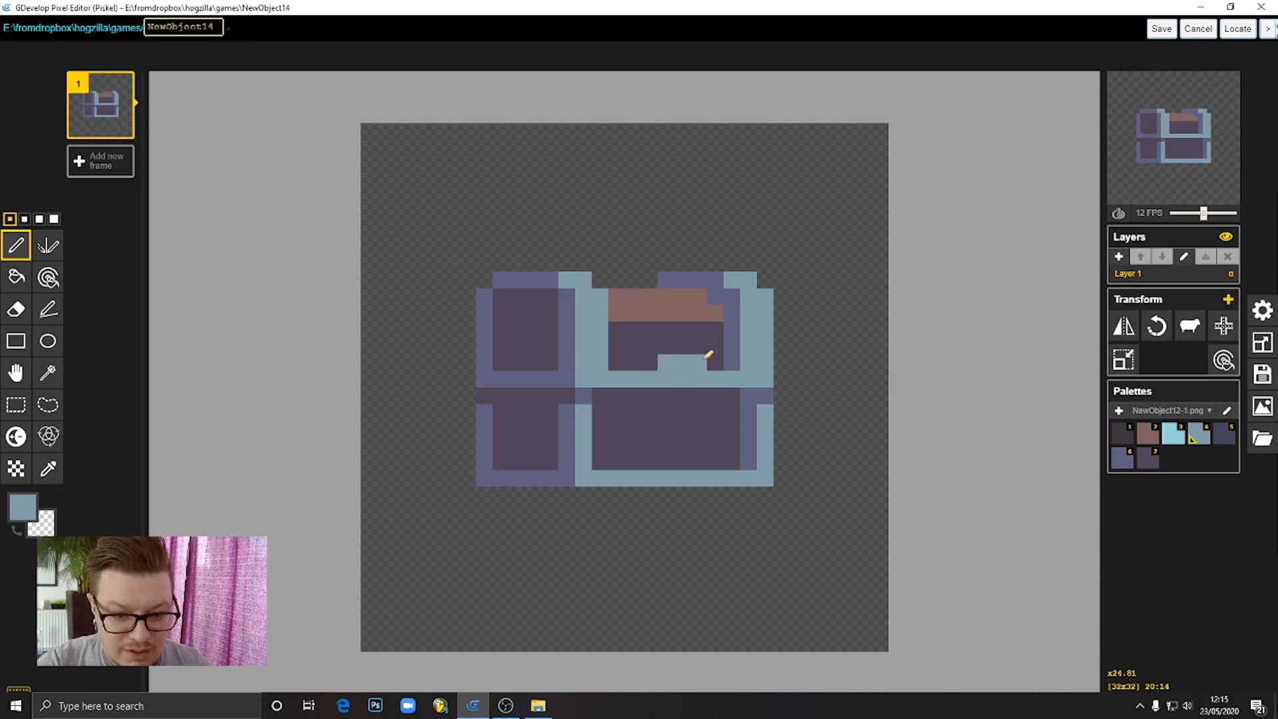
{"action": "left_click_drag", "start_coordinate": [691, 406], "coordinate": [671, 390]}
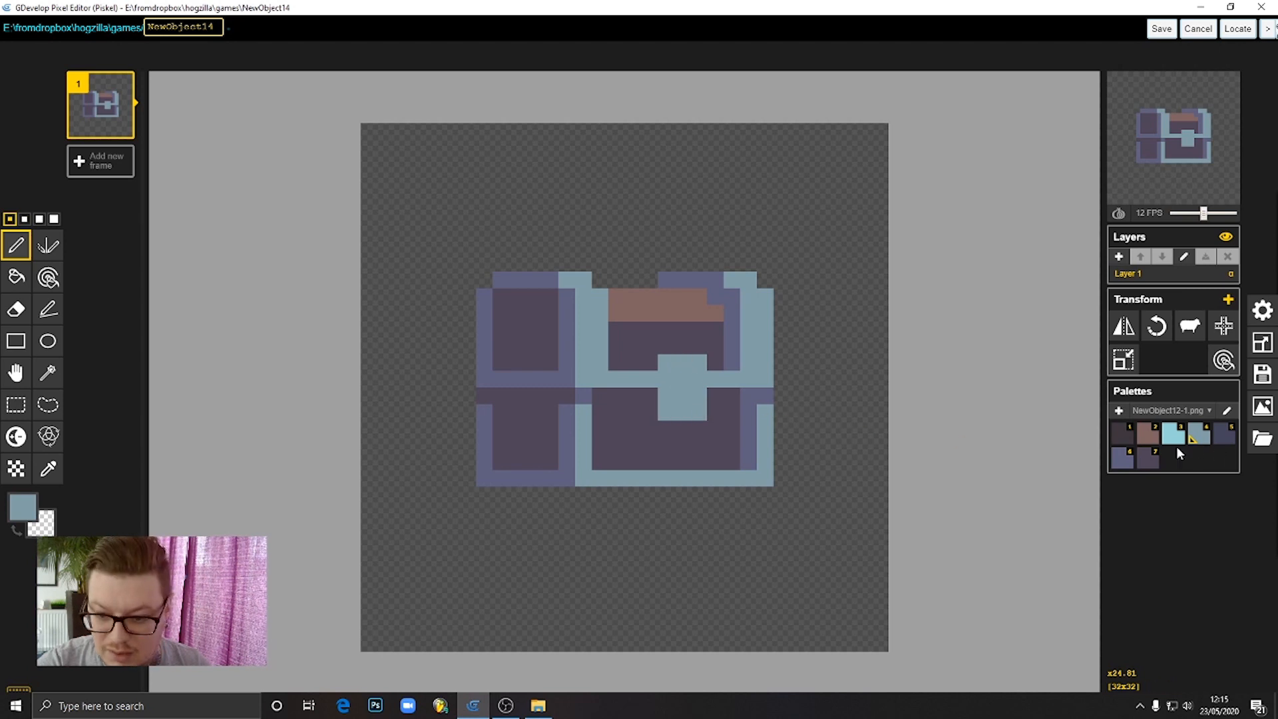
Add a slate purple shadow column four pixels tall along the latch's left side, plus one pixel on the adjoining band, using palette colour 6
{"action": "left_click", "coordinate": [1124, 462]}
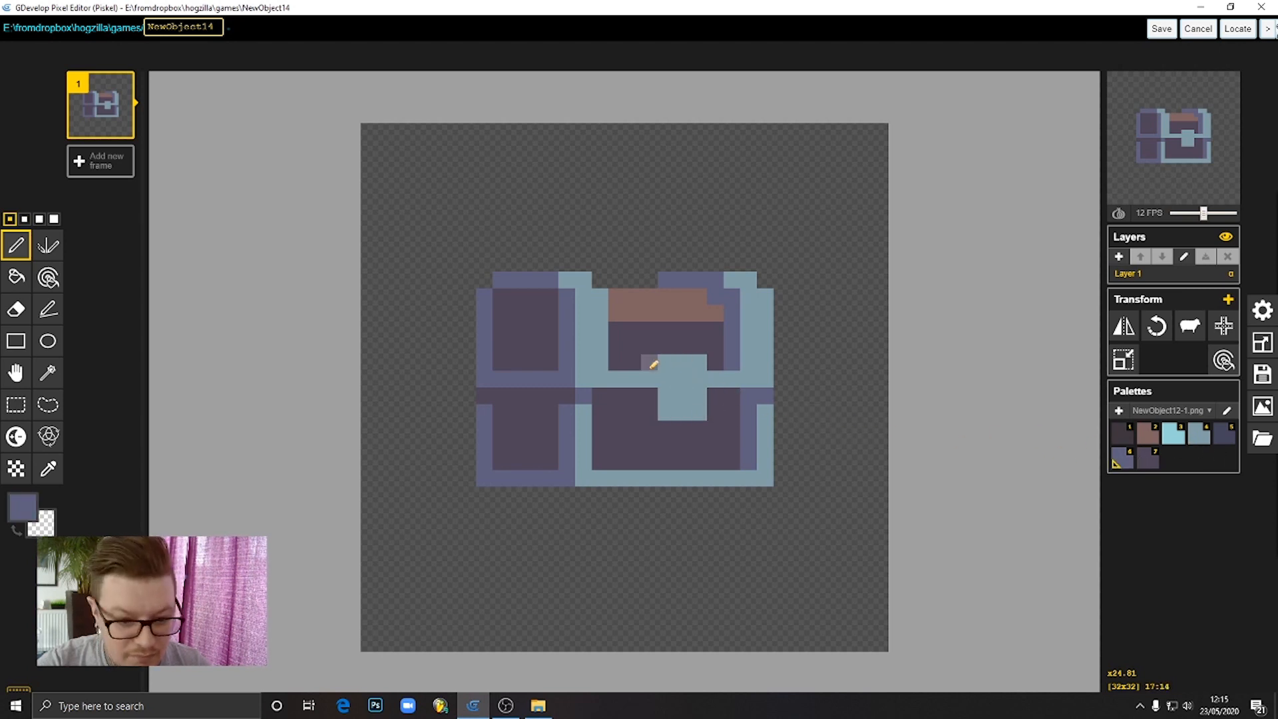
{"action": "left_click_drag", "start_coordinate": [652, 372], "coordinate": [653, 409]}
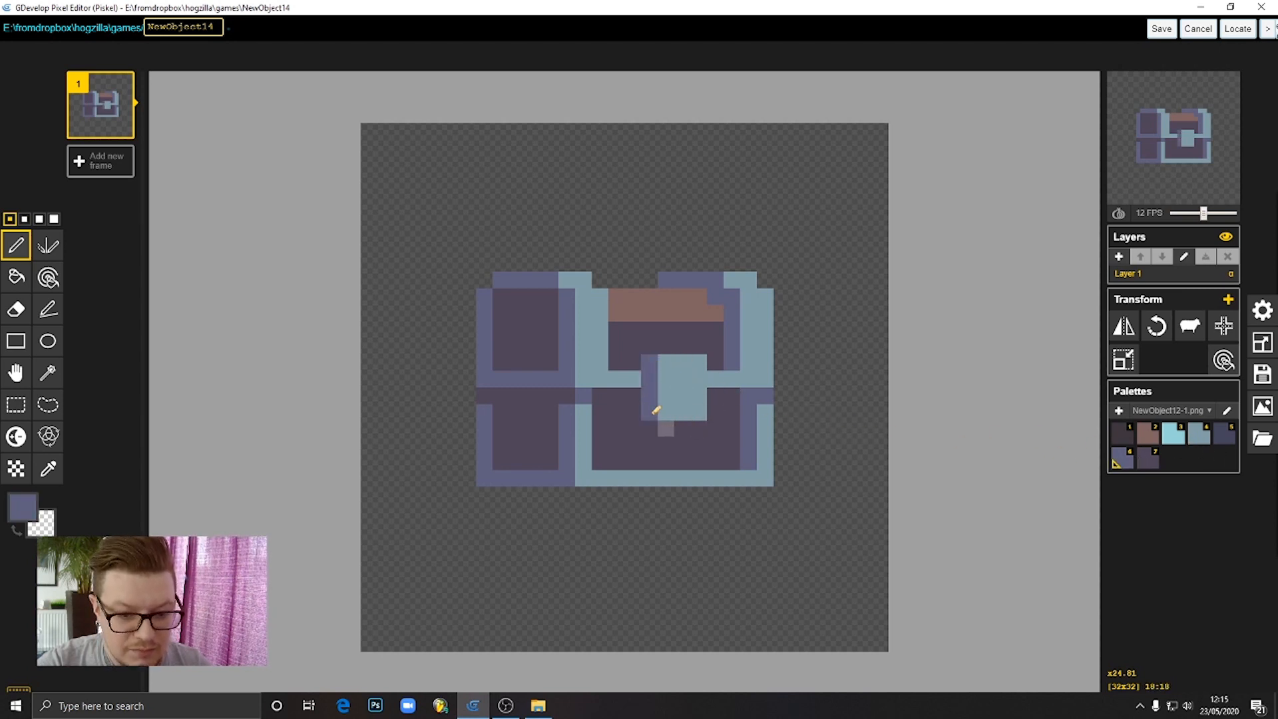
{"action": "left_click", "coordinate": [639, 378]}
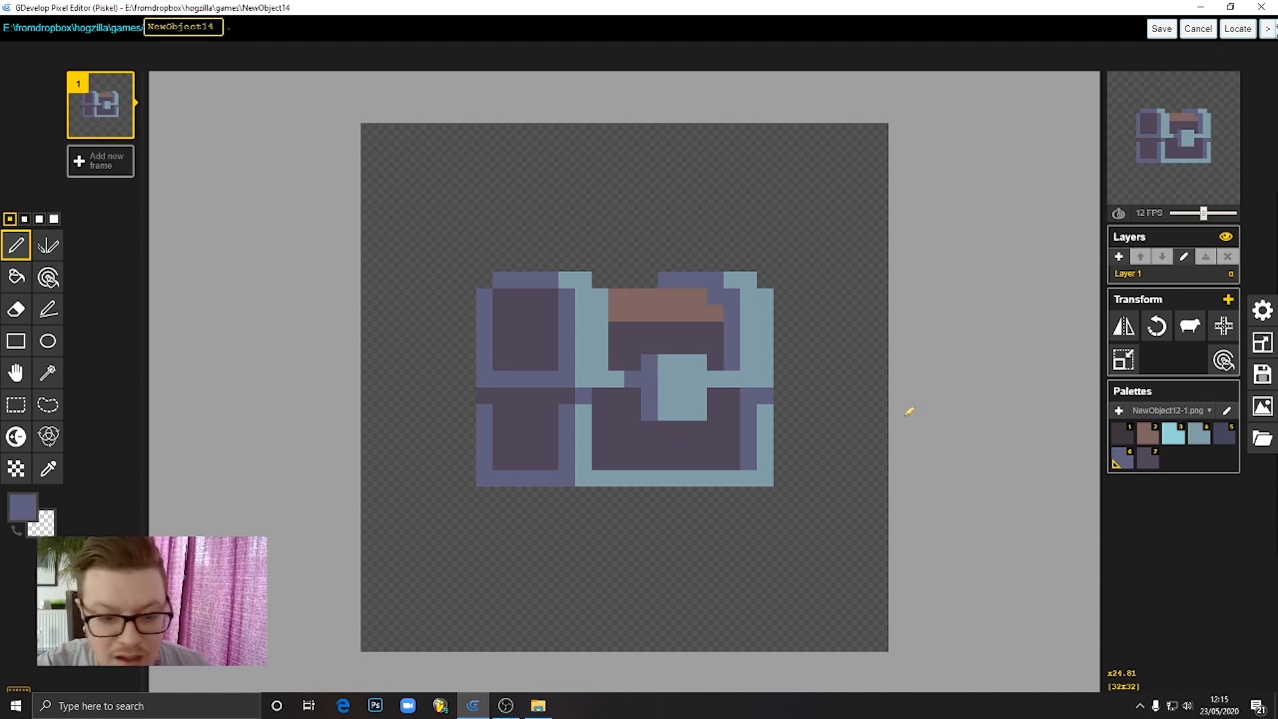
Paint a two-pixel-tall keyhole in the latch, darken the seam line, and add a shadow beneath the latch with palette colour 1
{"action": "left_click", "coordinate": [1123, 433]}
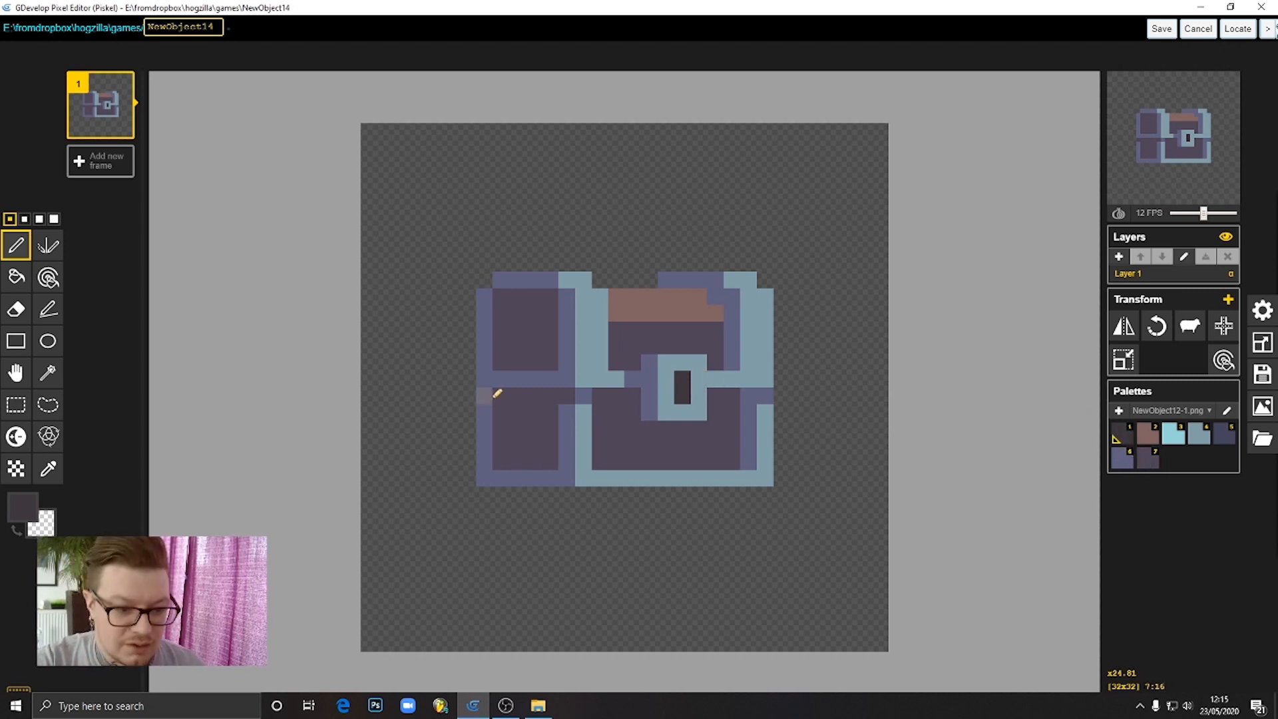
{"action": "left_click_drag", "start_coordinate": [500, 395], "coordinate": [634, 395]}
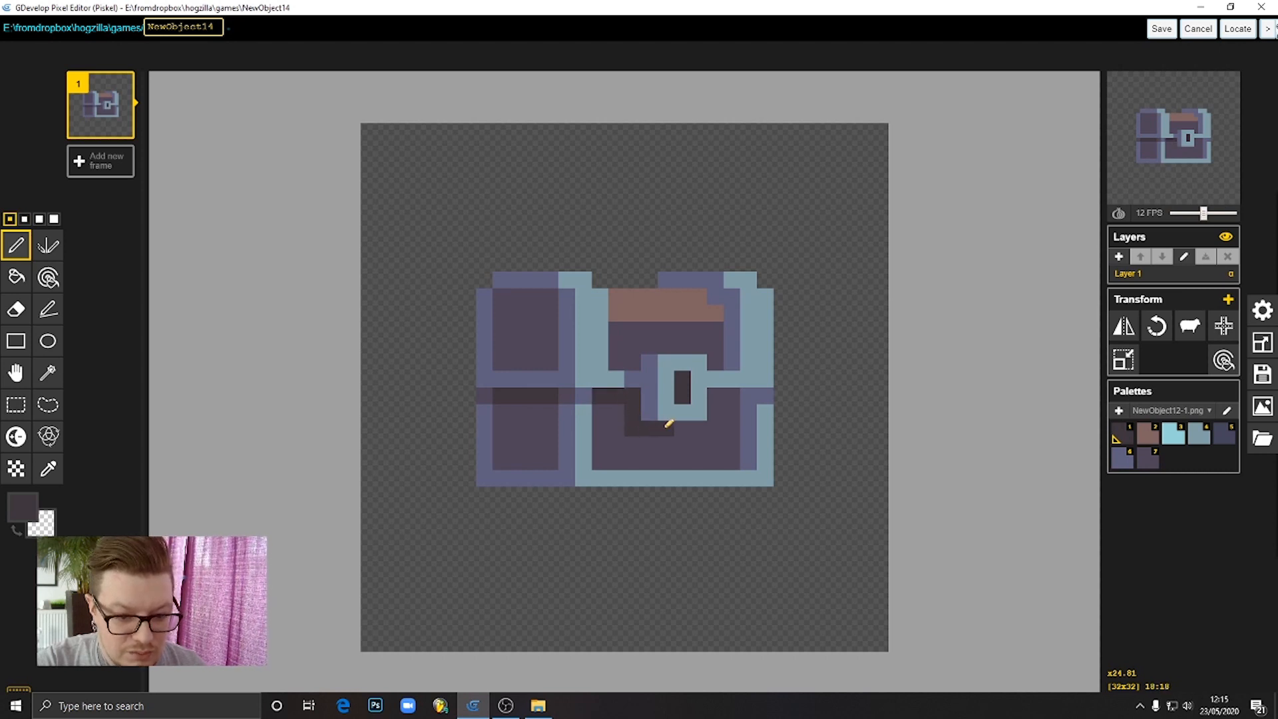
{"action": "left_click", "coordinate": [632, 413]}
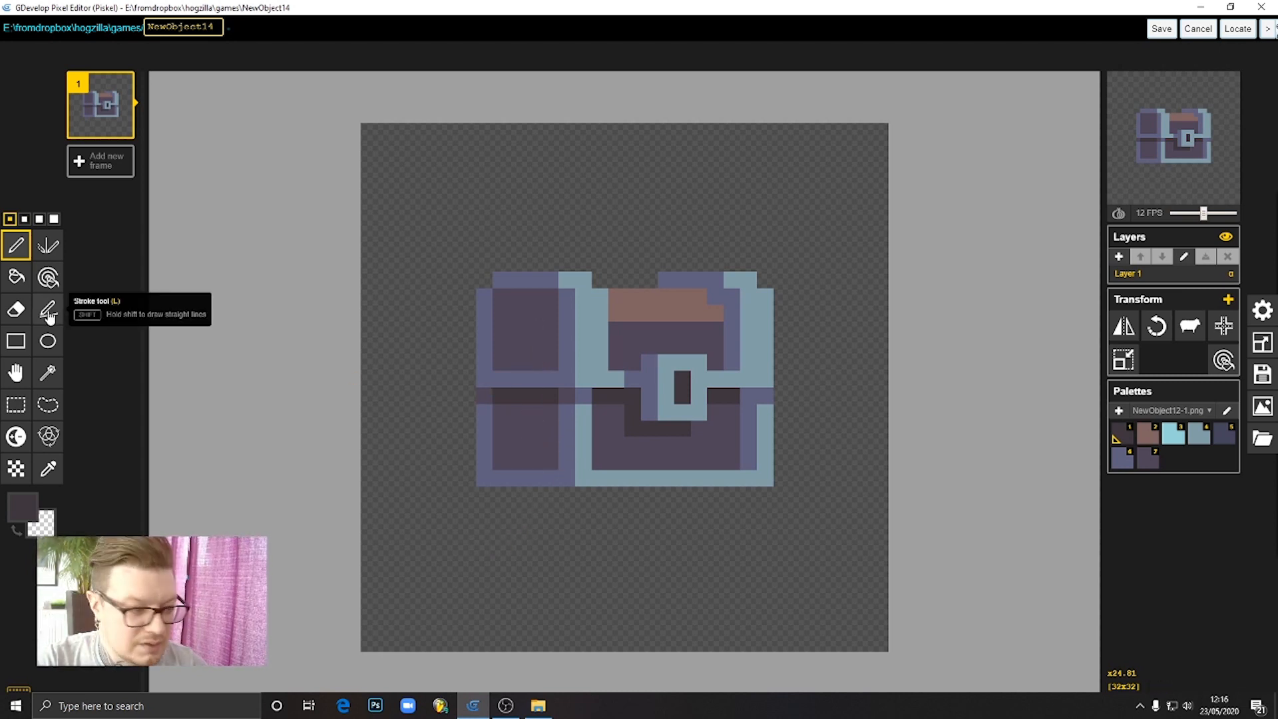
Fill both side panels of the chest with the darkest shade, palette colour 1
{"action": "left_click", "coordinate": [16, 276]}
{"action": "left_click", "coordinate": [526, 425]}
{"action": "left_click", "coordinate": [510, 319]}
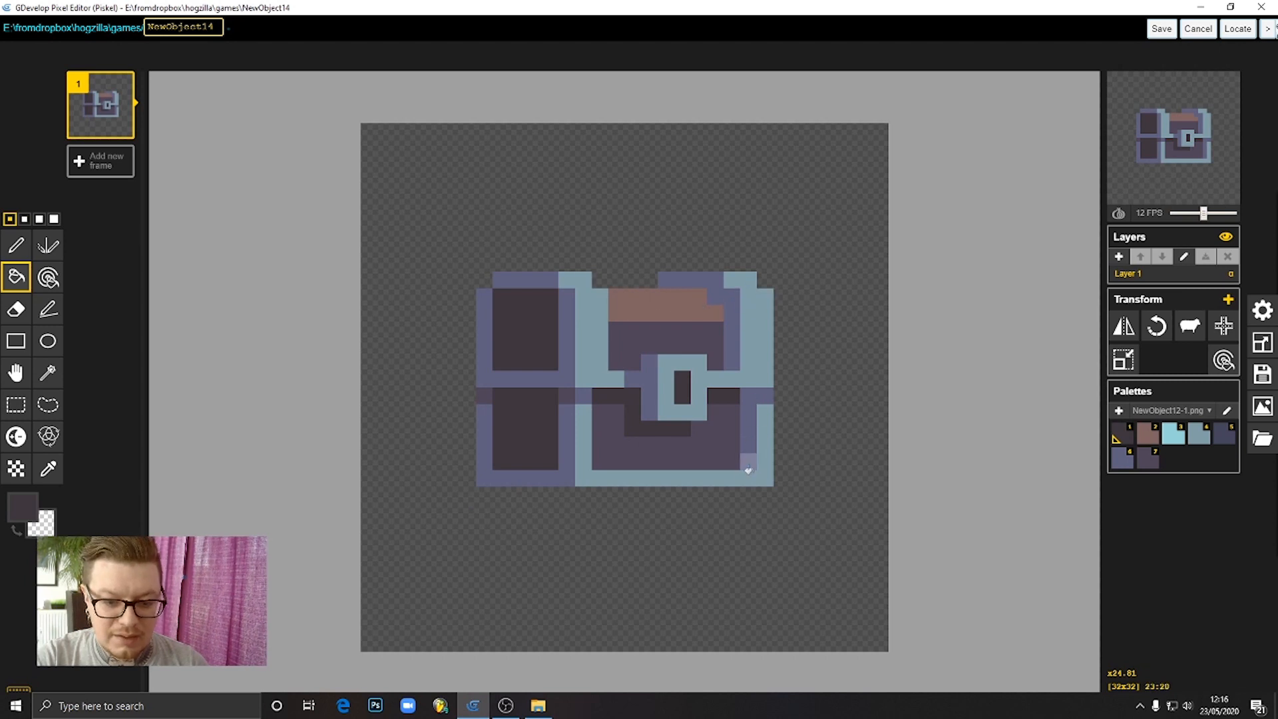
Add light cyan highlights with palette colour 3 near the top of both vertical front bands and along the latch's top row
{"action": "left_click", "coordinate": [16, 245]}
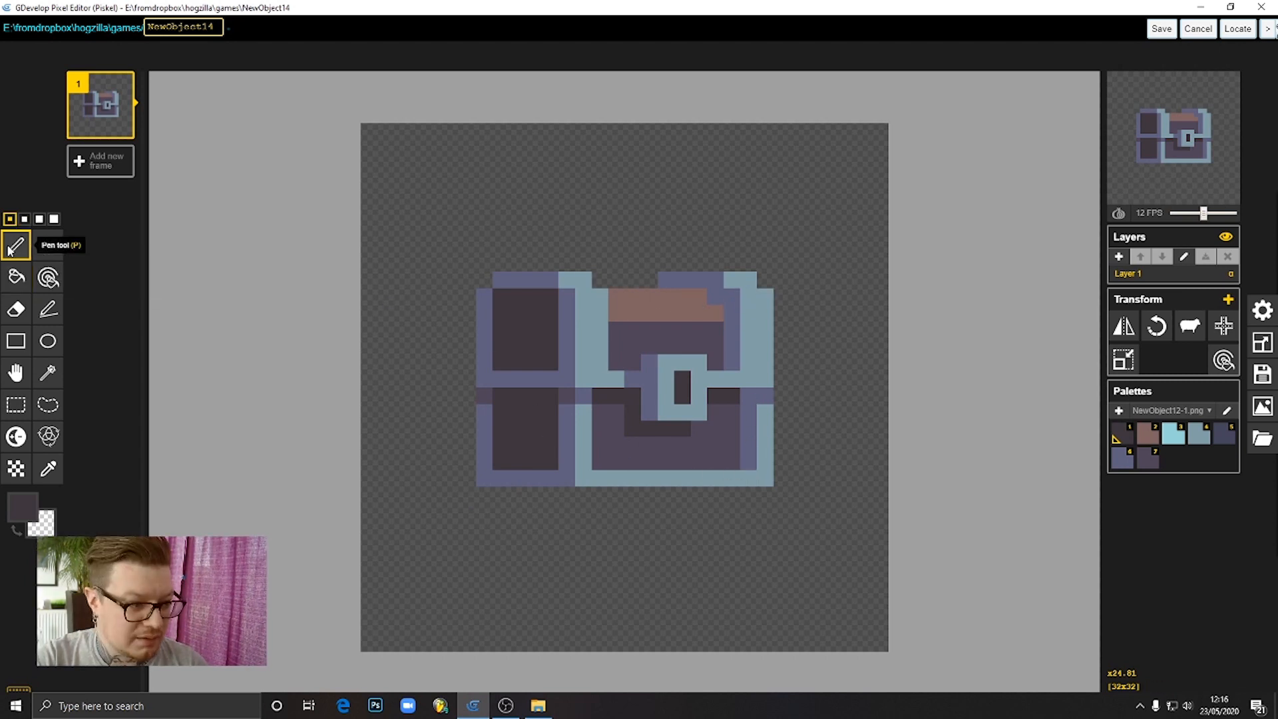
{"action": "left_click", "coordinate": [1173, 437]}
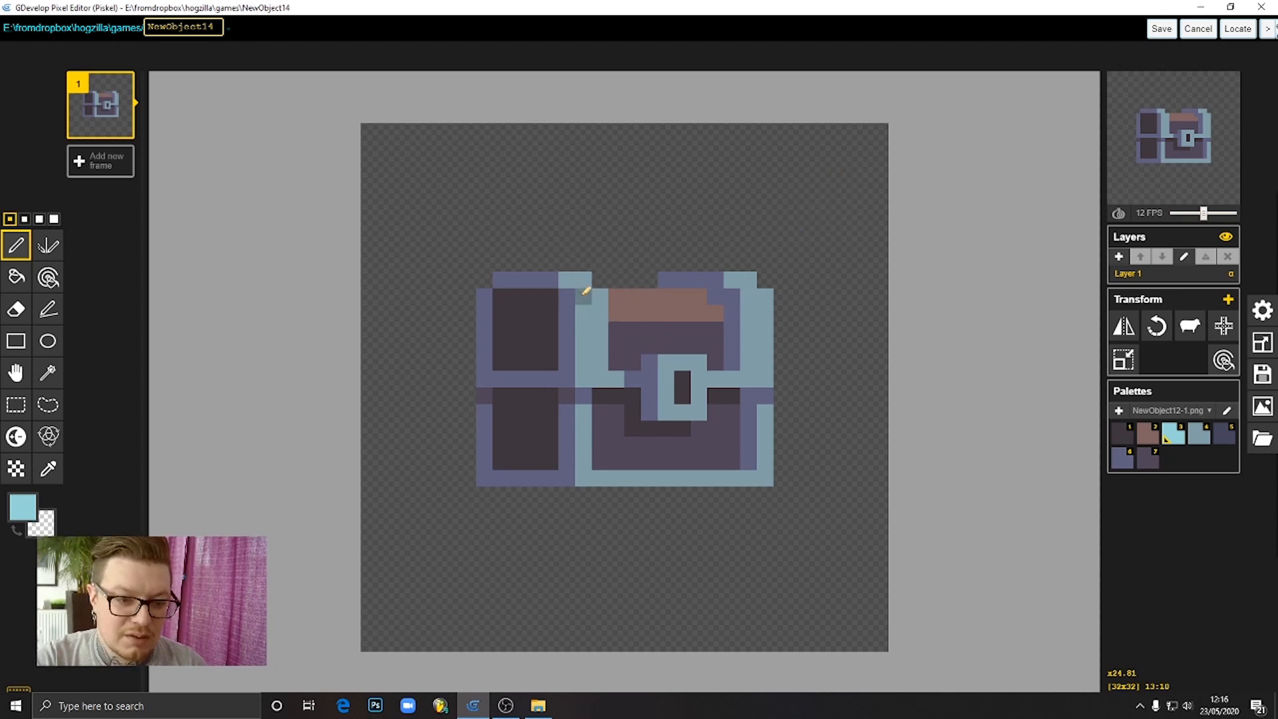
{"action": "left_click_drag", "start_coordinate": [583, 297], "coordinate": [601, 296]}
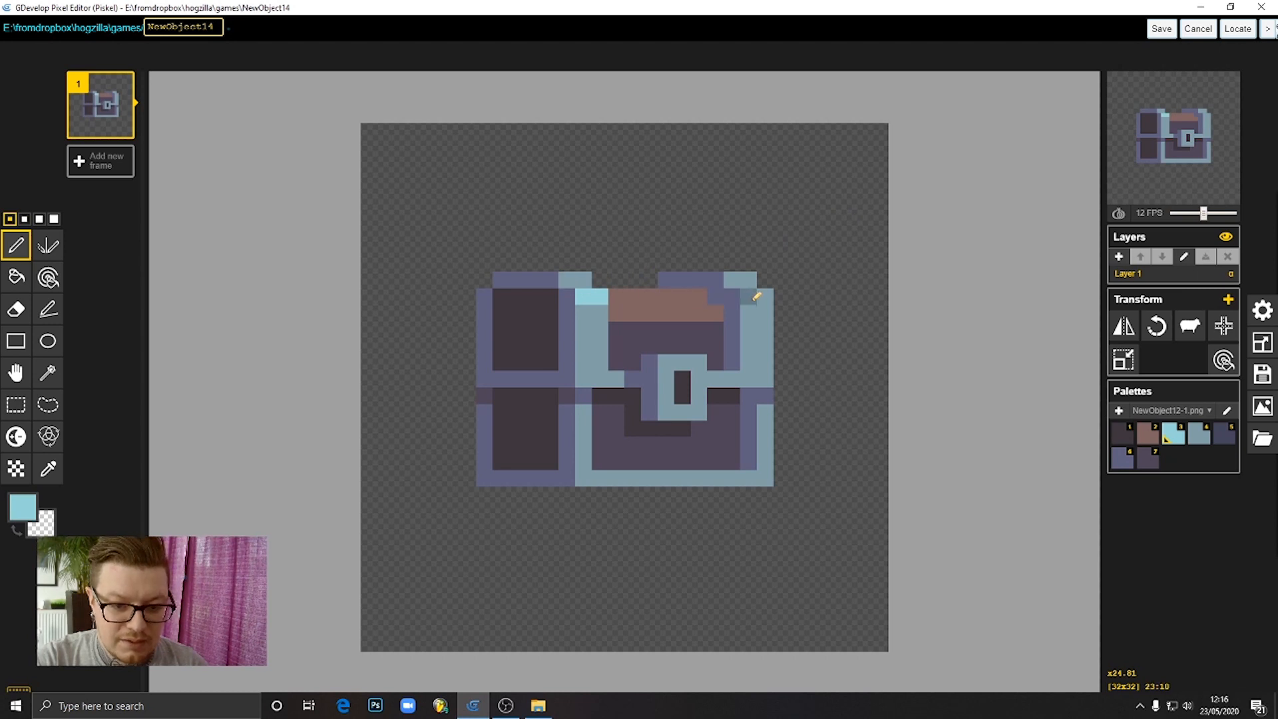
{"action": "left_click_drag", "start_coordinate": [749, 297], "coordinate": [764, 296]}
{"action": "left_click", "coordinate": [666, 363]}
{"action": "left_click_drag", "start_coordinate": [675, 360], "coordinate": [699, 360]}
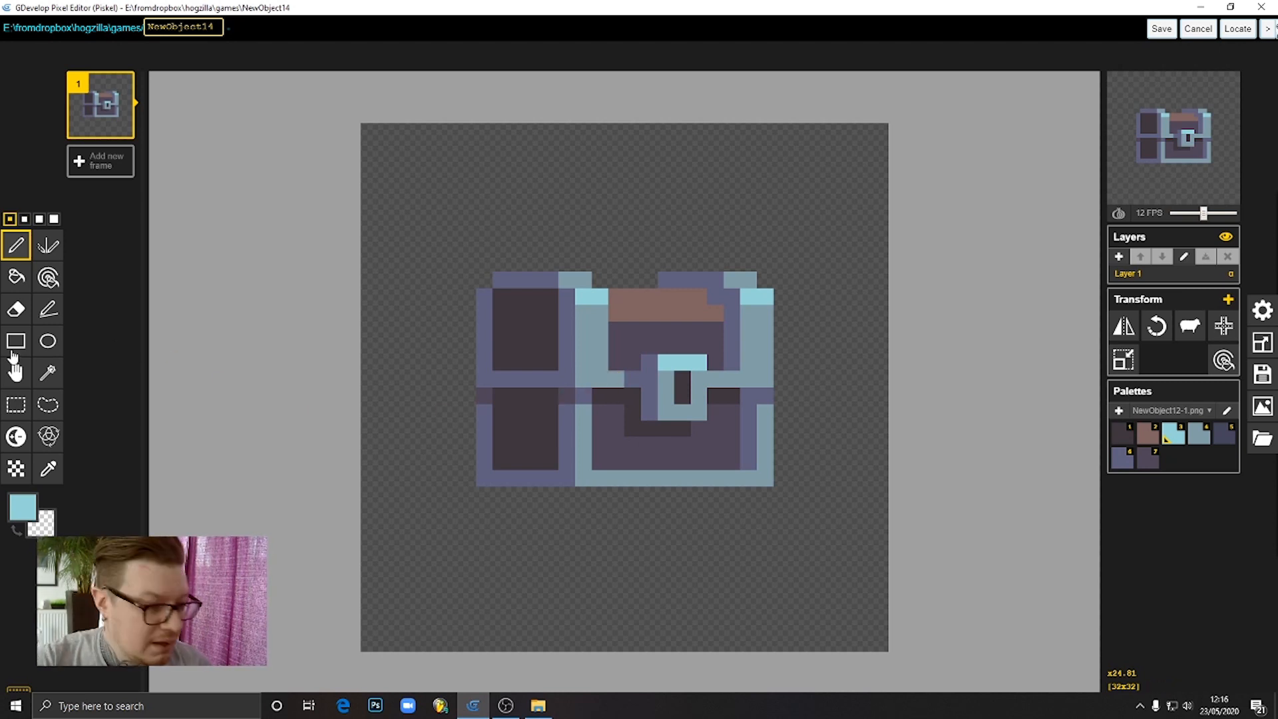
Activate the Move tool for repositioning the chest sprite
{"action": "left_click", "coordinate": [16, 372]}
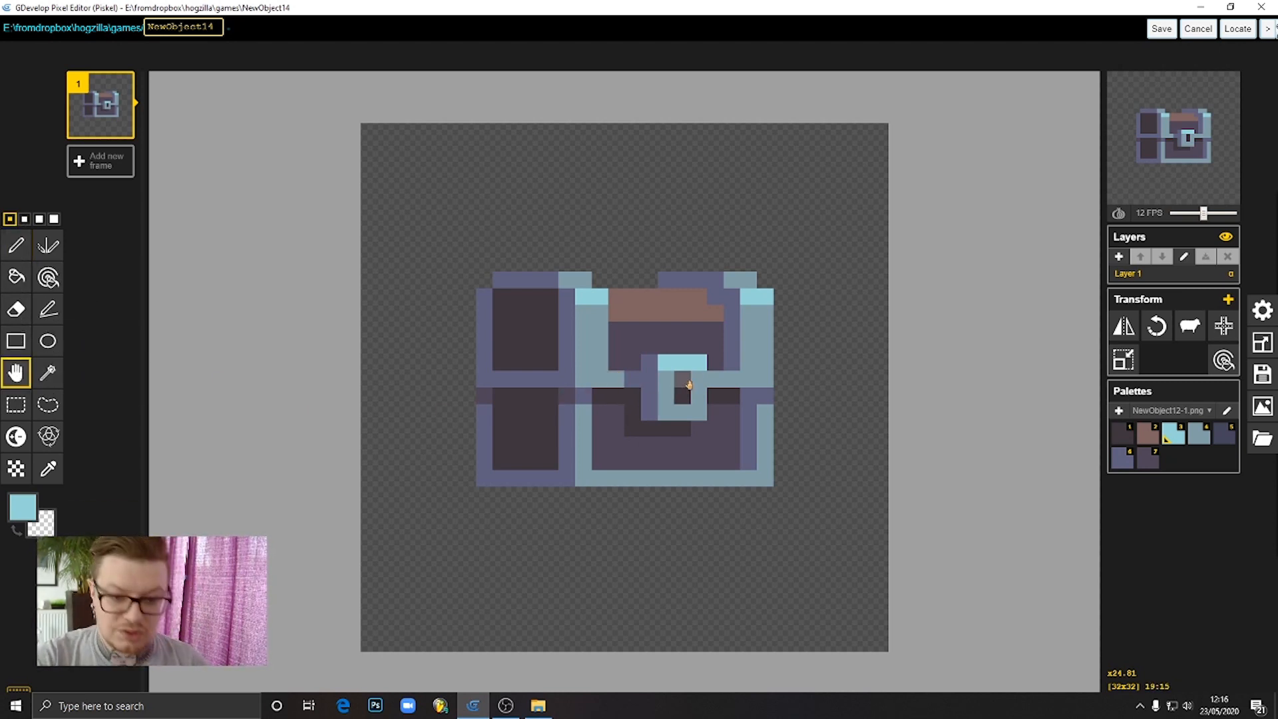